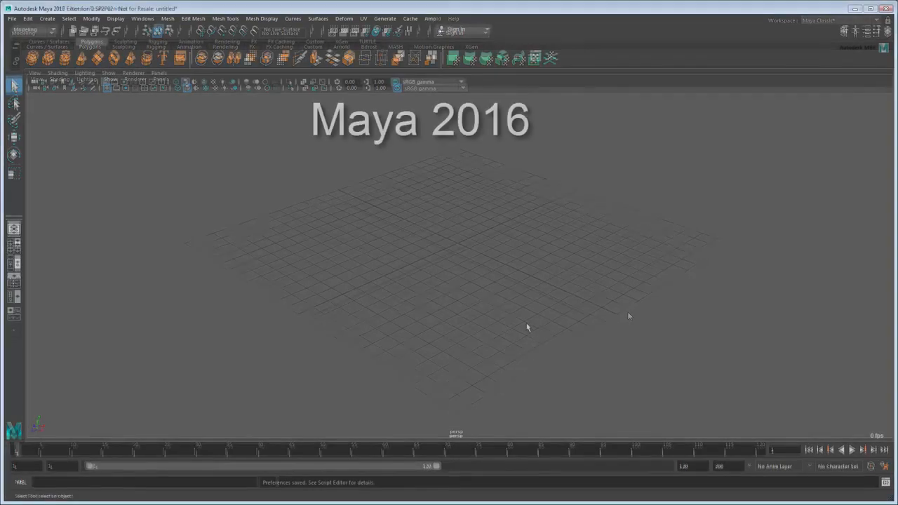
Switch the view layout through Persp/Outliner, Persp/Graph, Hypershade/Persp and Persp/Graph/Hypergraph in turn
{"action": "left_click", "coordinate": [12, 262]}
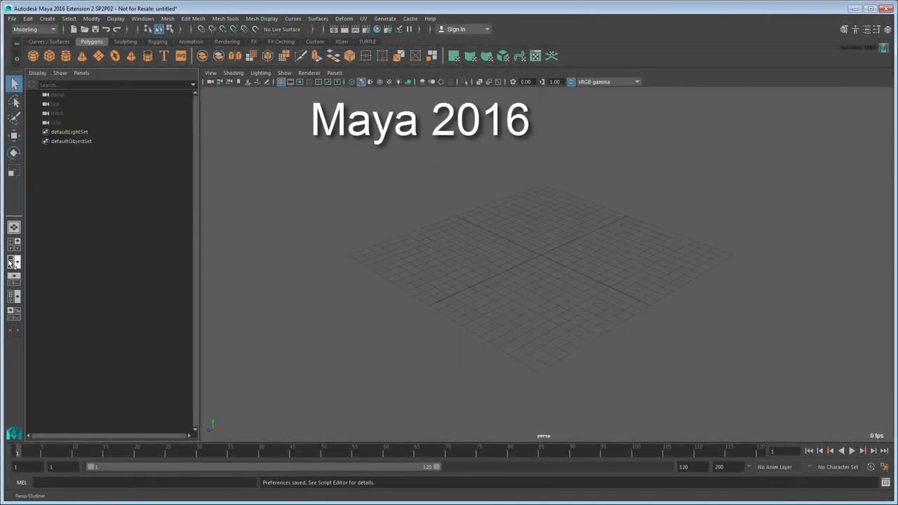
{"action": "left_click", "coordinate": [13, 279]}
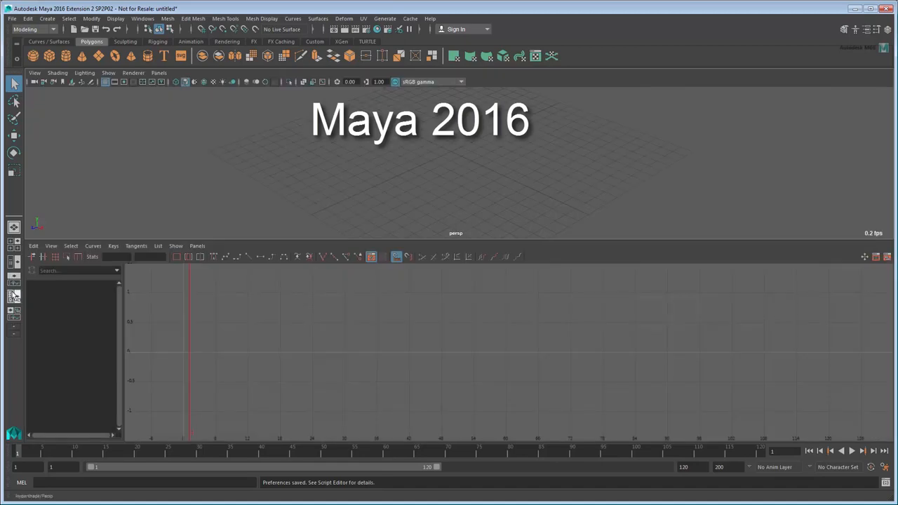
{"action": "left_click", "coordinate": [14, 296]}
{"action": "left_click", "coordinate": [15, 313]}
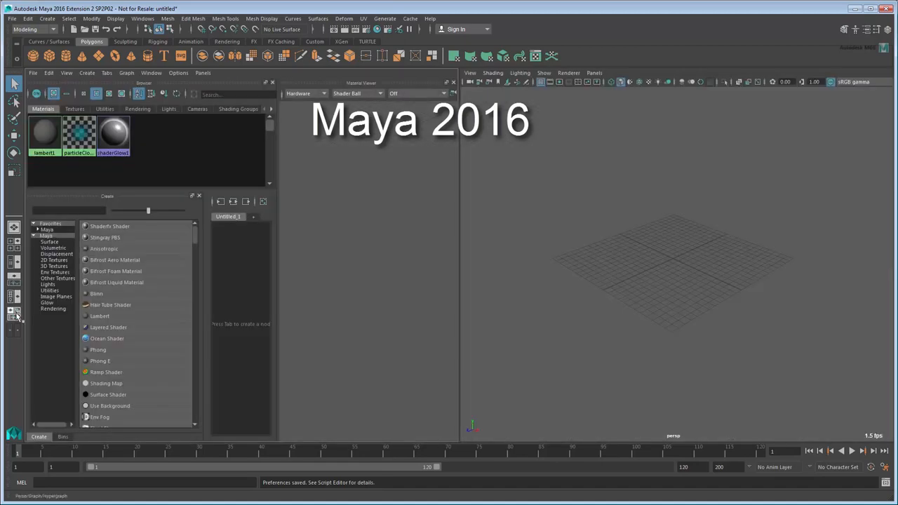
Show the Channel Box / Layer Editor, the Attribute Editor and the Tool Settings beside the viewport
{"action": "left_click", "coordinate": [888, 29]}
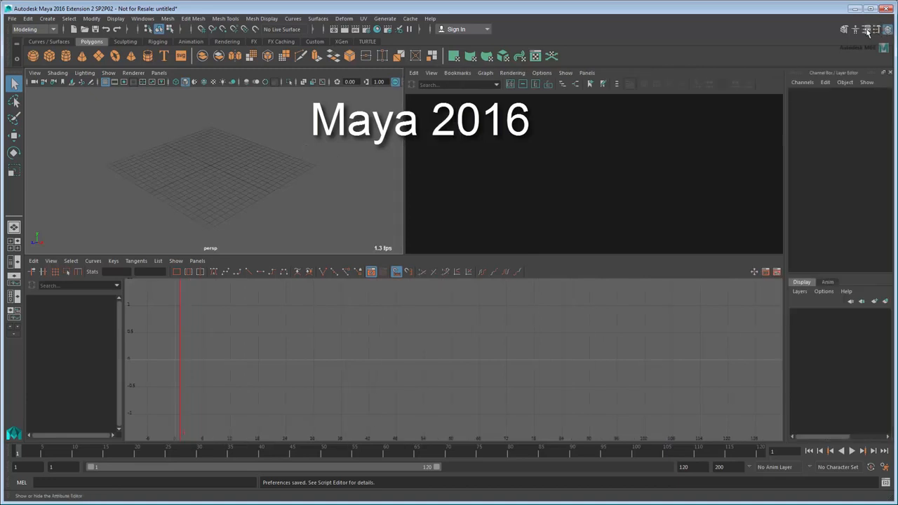
{"action": "left_click", "coordinate": [866, 30]}
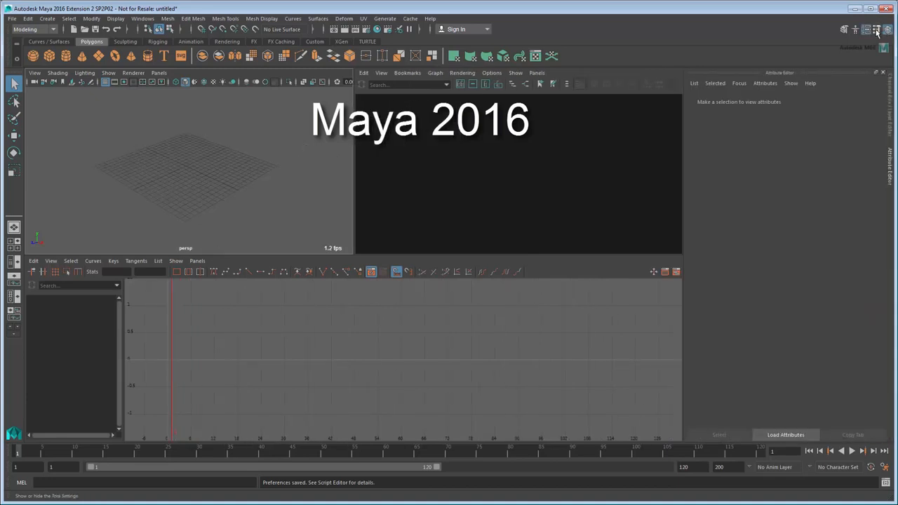
{"action": "left_click", "coordinate": [876, 30]}
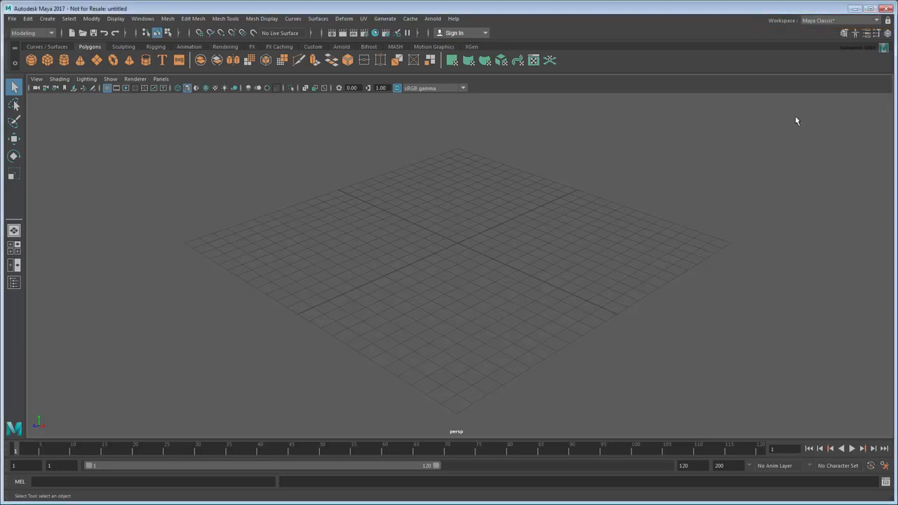
Switch the workspace through Modeling - Standard, Sculpting, Rigging and Animation in turn
{"action": "left_click", "coordinate": [877, 22]}
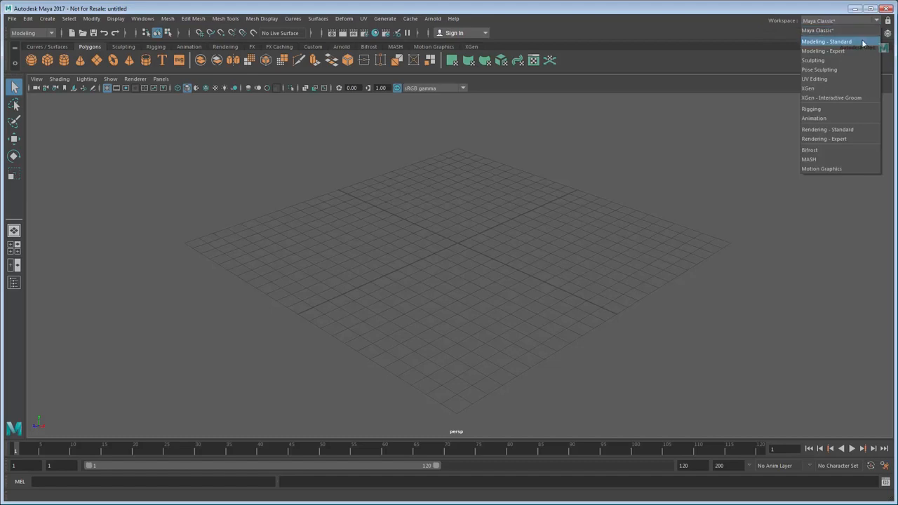
{"action": "left_click", "coordinate": [860, 41]}
{"action": "left_click", "coordinate": [860, 22]}
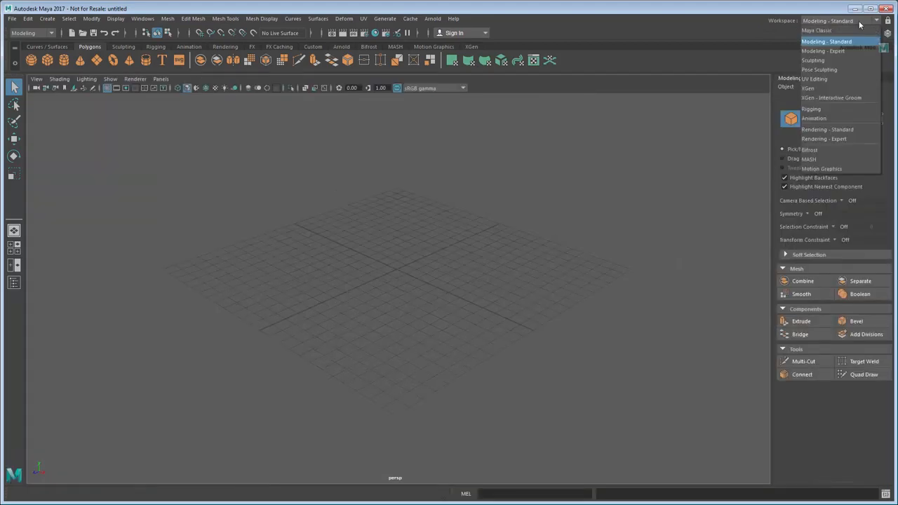
{"action": "left_click", "coordinate": [845, 60]}
{"action": "left_click", "coordinate": [839, 21]}
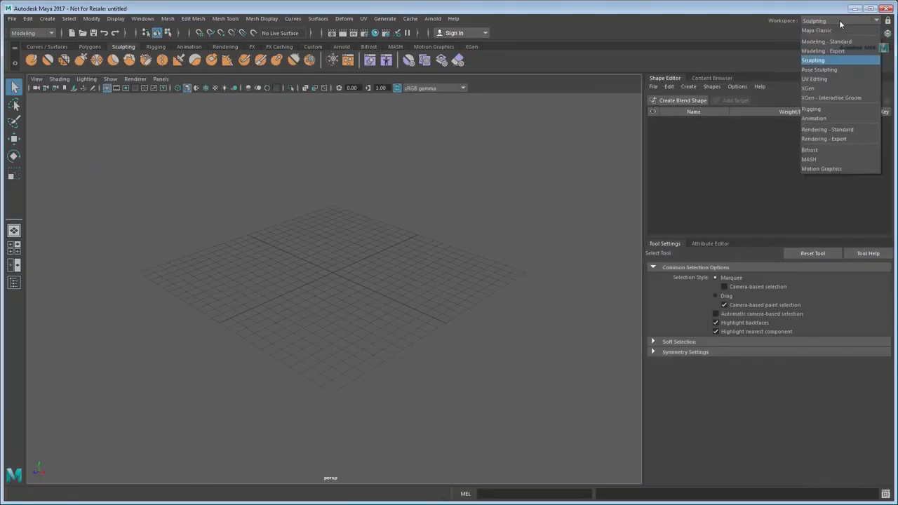
{"action": "left_click", "coordinate": [836, 109]}
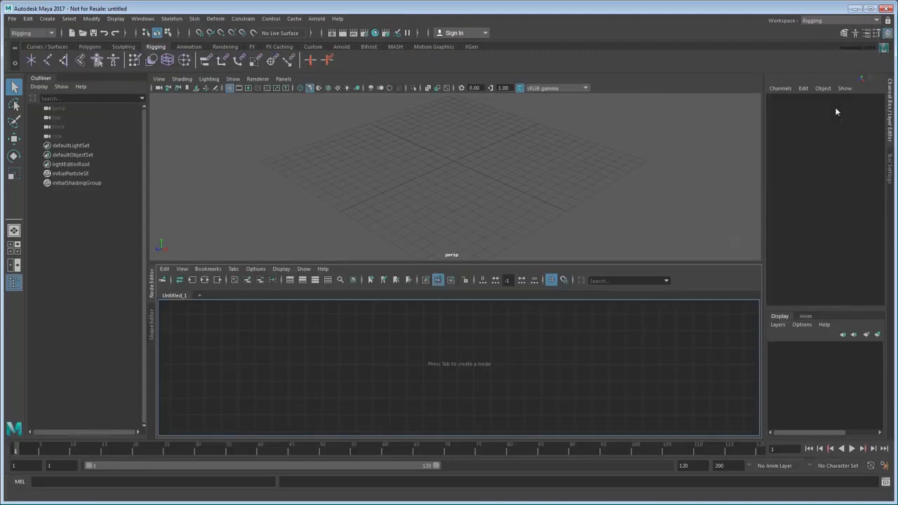
{"action": "left_click", "coordinate": [837, 21]}
{"action": "left_click", "coordinate": [826, 118]}
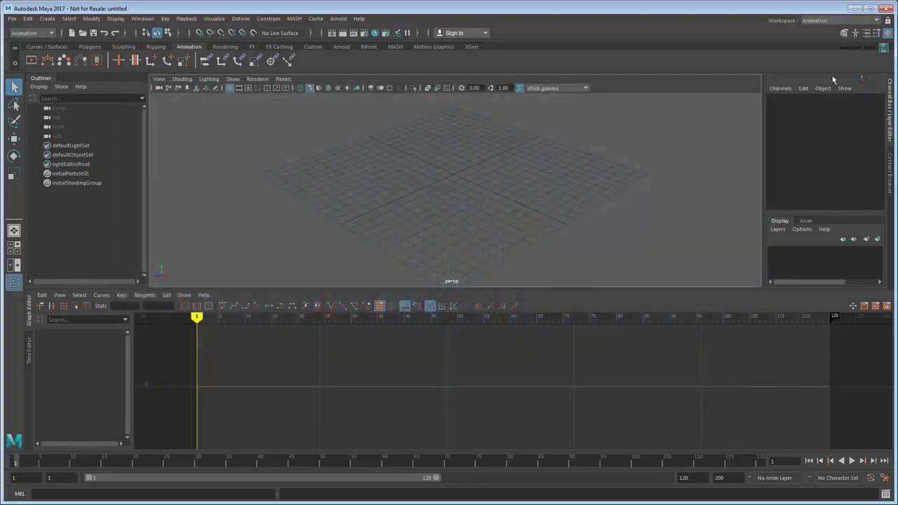
Switch to the Modeling - Standard workspace and look at the Attribute Editor before returning to the Modeling Toolkit
{"action": "left_click", "coordinate": [828, 20]}
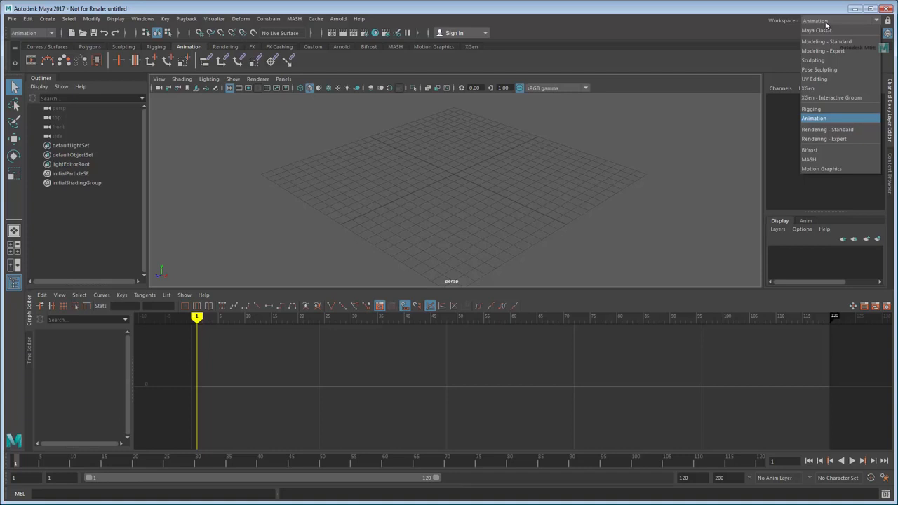
{"action": "left_click", "coordinate": [856, 43]}
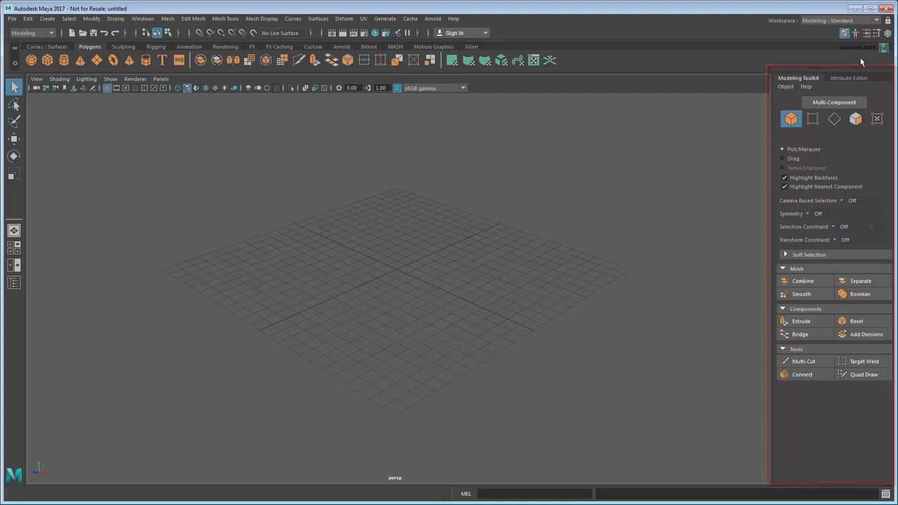
{"action": "left_click", "coordinate": [856, 78]}
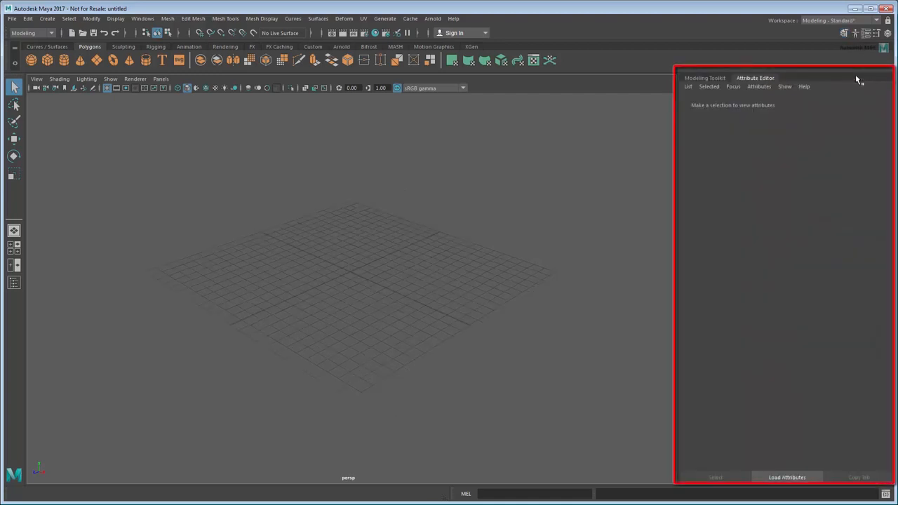
{"action": "left_click", "coordinate": [715, 79]}
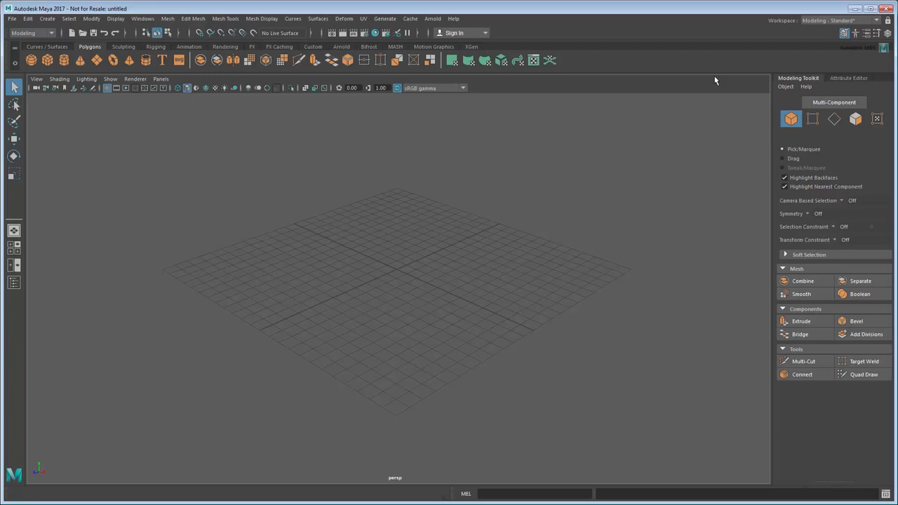
Create a polygon cube with a width of 1.5, a height of 2 and a depth of 1.5
{"action": "left_click", "coordinate": [47, 60]}
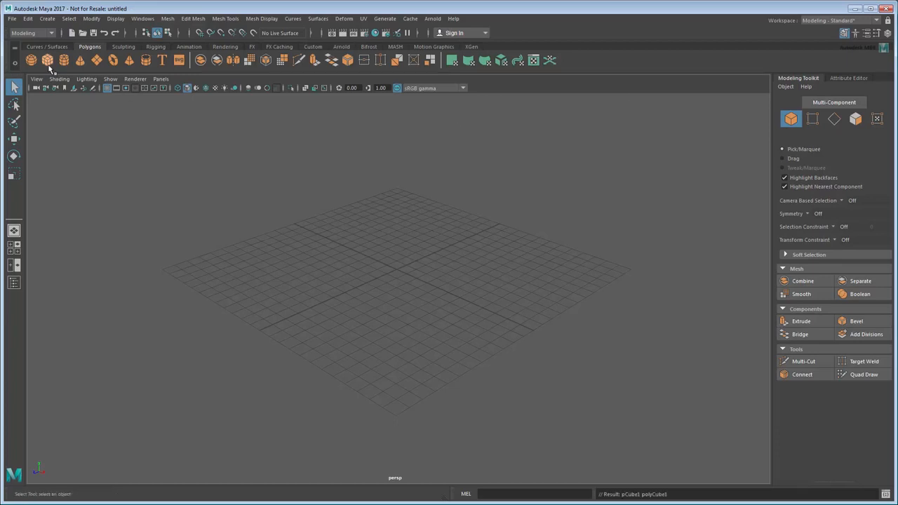
{"action": "left_click", "coordinate": [847, 78]}
{"action": "left_click", "coordinate": [775, 103]}
{"action": "double_click", "coordinate": [771, 164]}
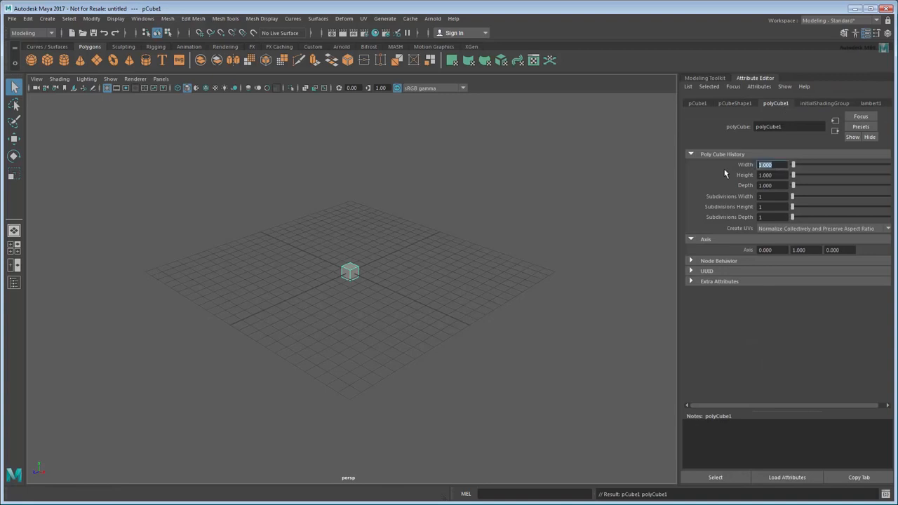
{"action": "type", "text": "1.5"}
{"action": "key", "text": "Tab"}
{"action": "type", "text": "2"}
{"action": "key", "text": "Tab"}
{"action": "type", "text": "1.5"}
{"action": "key", "text": "Tab"}
Set the cube's subdivisions to 5 in width, 8 in height and 5 in depth
{"action": "type", "text": "5"}
{"action": "key", "text": "Tab"}
{"action": "type", "text": "8"}
{"action": "key", "text": "Tab"}
{"action": "type", "text": "5"}
{"action": "key", "text": "Return"}
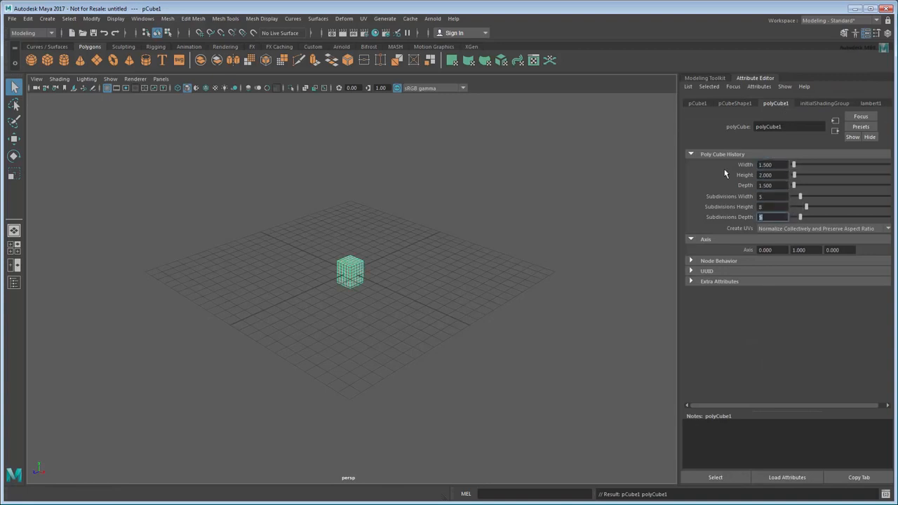
Set the cube's Translate Y to 1 and snap its pivot down to the grid at the cube's base
{"action": "left_click", "coordinate": [697, 103]}
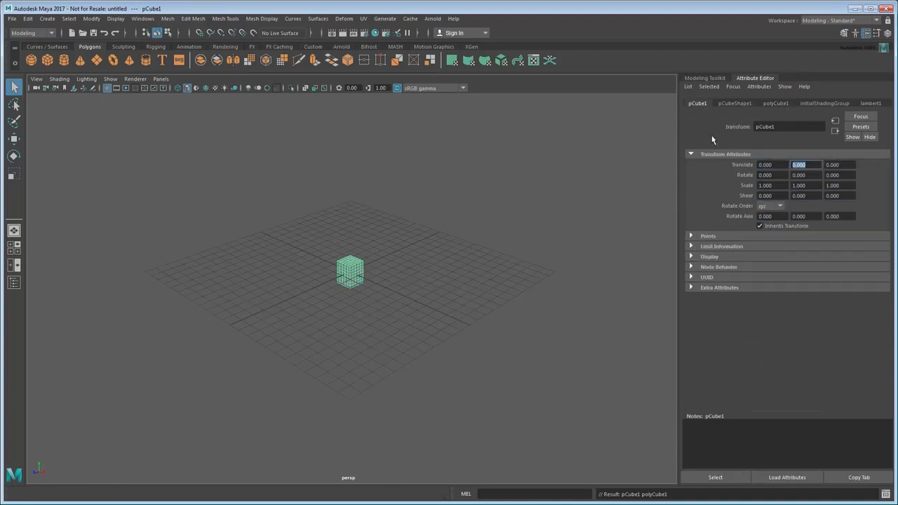
{"action": "right_click_drag", "start_coordinate": [302, 246], "coordinate": [375, 309], "text": "alt"}
{"action": "scroll", "coordinate": [374, 308], "scroll_direction": "up", "scroll_amount": 4}
{"action": "key", "text": "w"}
{"action": "key", "text": "d"}
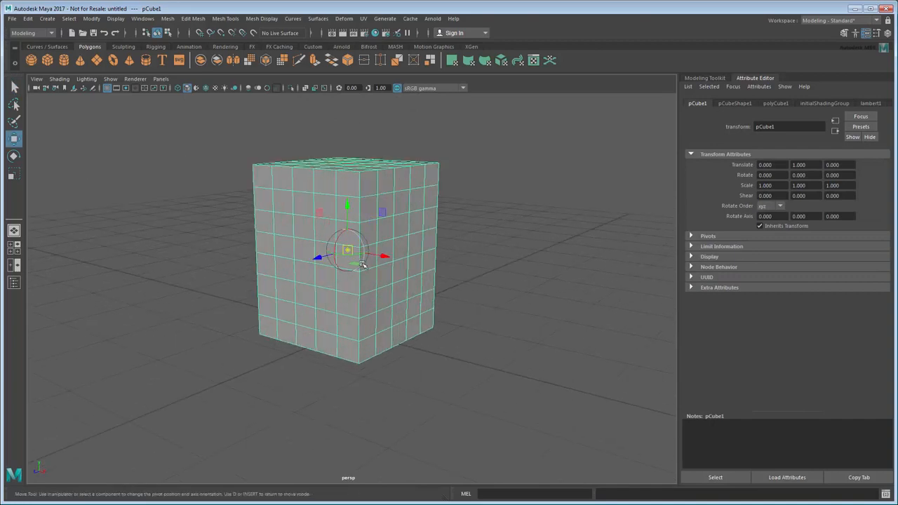
{"action": "key", "text": "x"}
{"action": "left_click_drag", "start_coordinate": [348, 212], "coordinate": [351, 365]}
Select the centre face on top of the cube and grow the selection to all the top faces
{"action": "key", "text": "q"}
{"action": "right_click_drag", "start_coordinate": [351, 204], "coordinate": [352, 216]}
{"action": "left_click", "coordinate": [351, 216]}
{"action": "key", "text": "shift+period"}
{"action": "key", "text": "shift+period"}
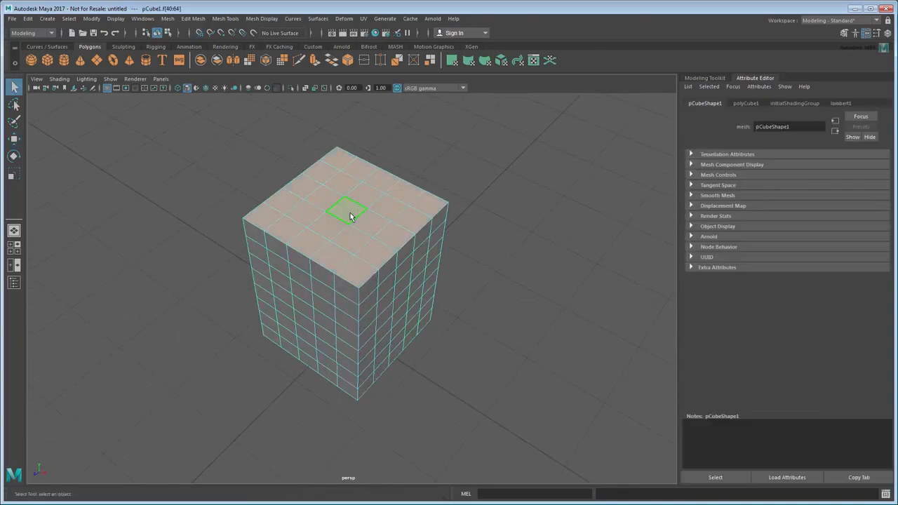
Extrude the selected top faces inward as an inset, and extrude them again upward to form a raised block
{"action": "left_click", "coordinate": [705, 78]}
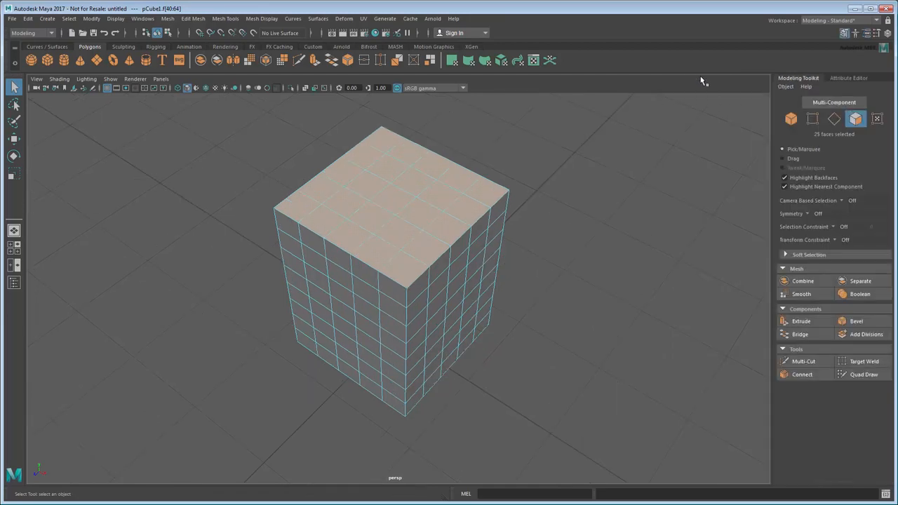
{"action": "left_click", "coordinate": [803, 322]}
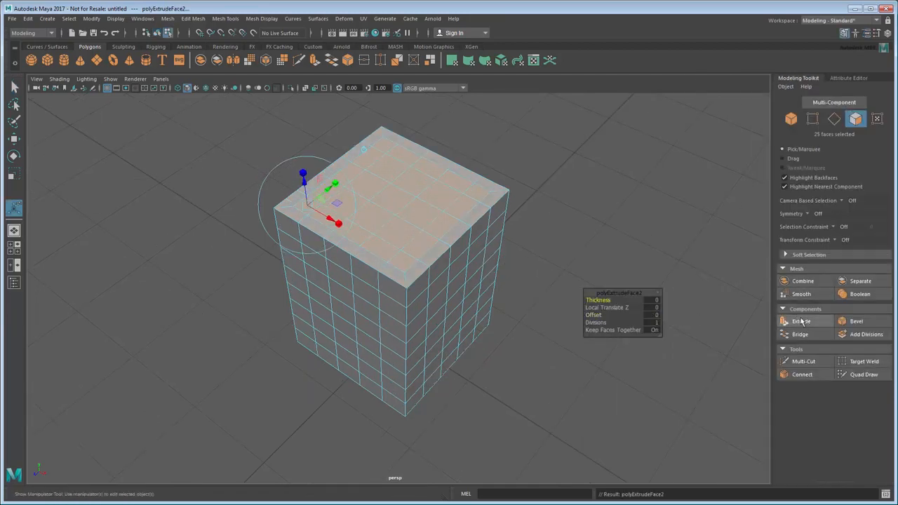
{"action": "left_click_drag", "start_coordinate": [315, 188], "coordinate": [312, 155], "text": "alt"}
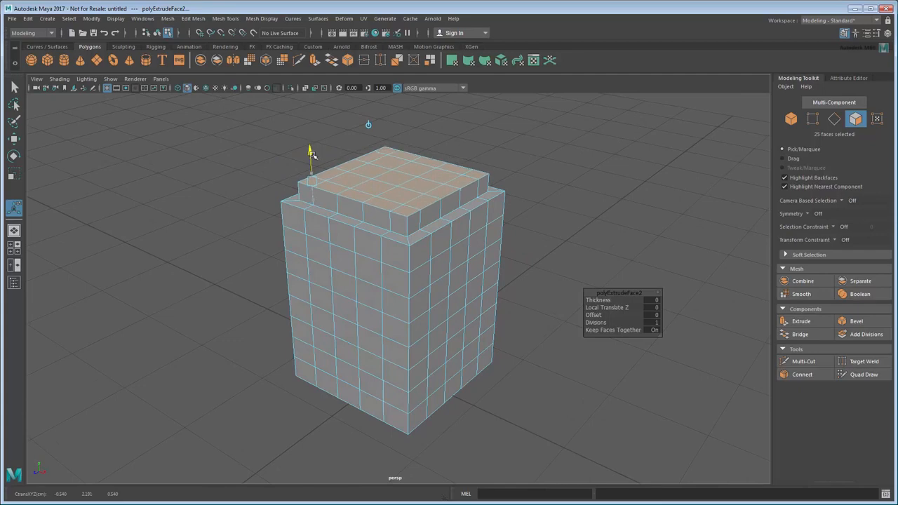
Extrude the raised top faces with an offset of about 0.12, extrude them down about 0.22 into a recess, and deselect
{"action": "left_click", "coordinate": [803, 321]}
{"action": "left_click_drag", "start_coordinate": [652, 315], "coordinate": [654, 319]}
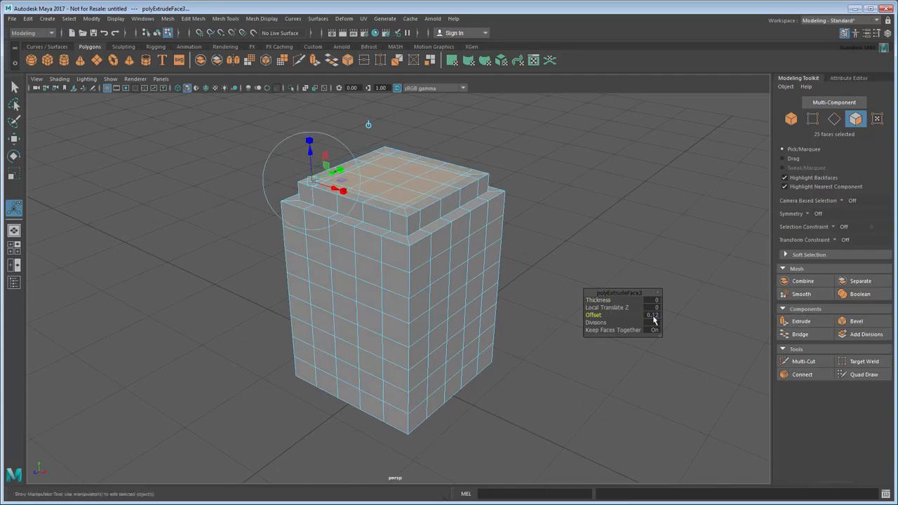
{"action": "left_click", "coordinate": [803, 321]}
{"action": "left_click_drag", "start_coordinate": [320, 148], "coordinate": [321, 174]}
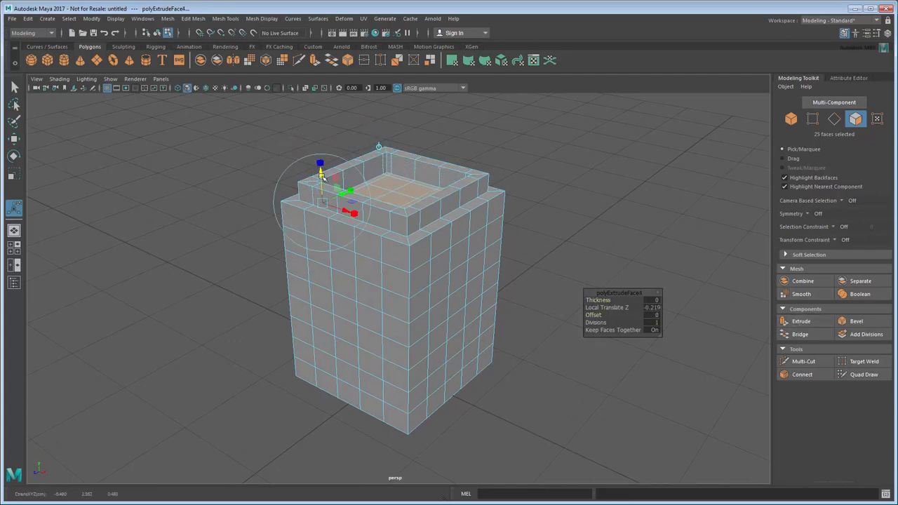
{"action": "key", "text": "q"}
{"action": "left_click", "coordinate": [219, 213]}
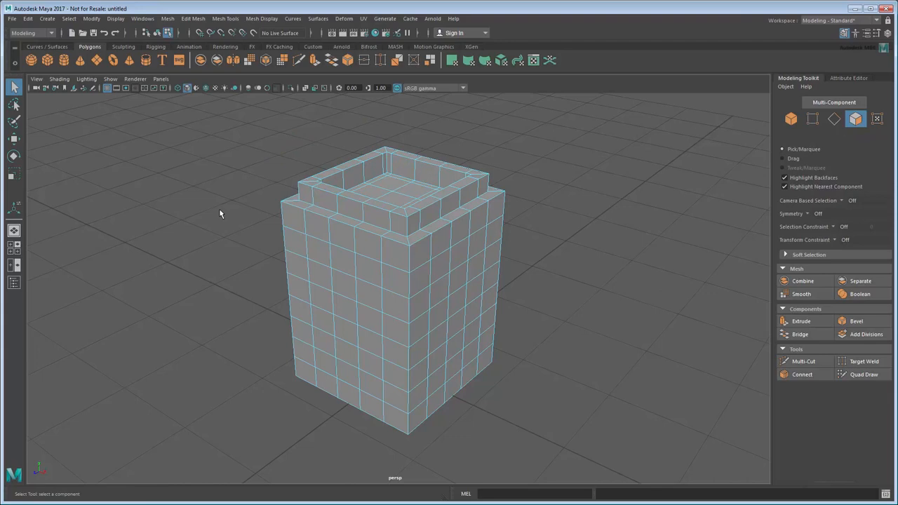
Collapse and restore the docked side panels, and hide and restore all interface elements around the viewport
{"action": "left_click", "coordinate": [816, 78]}
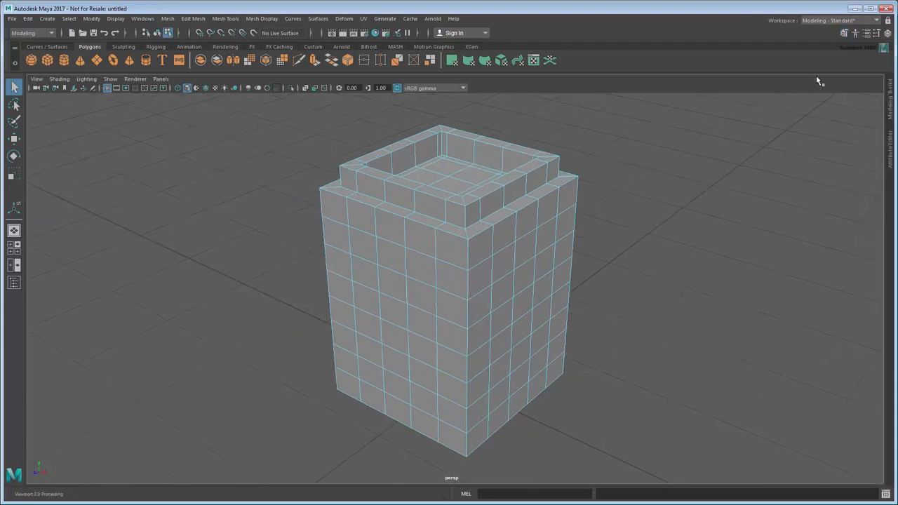
{"action": "left_click", "coordinate": [891, 112]}
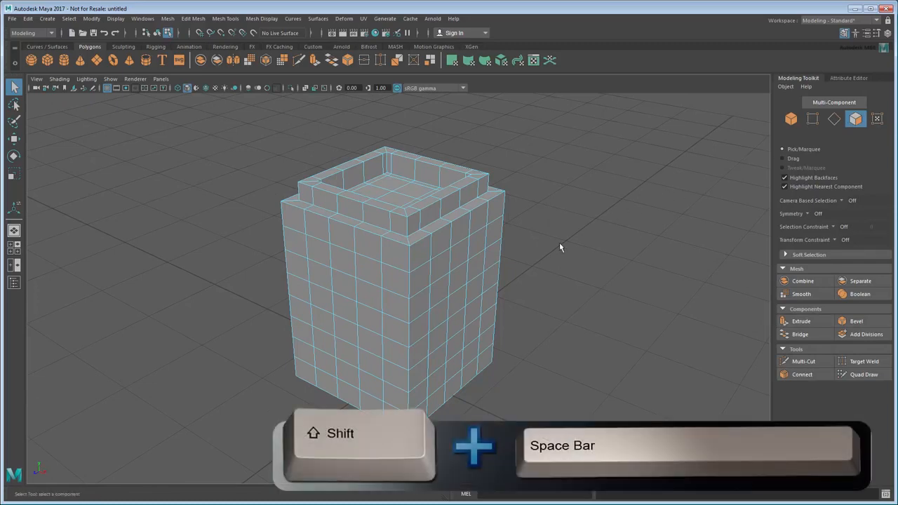
{"action": "key", "text": "shift+space"}
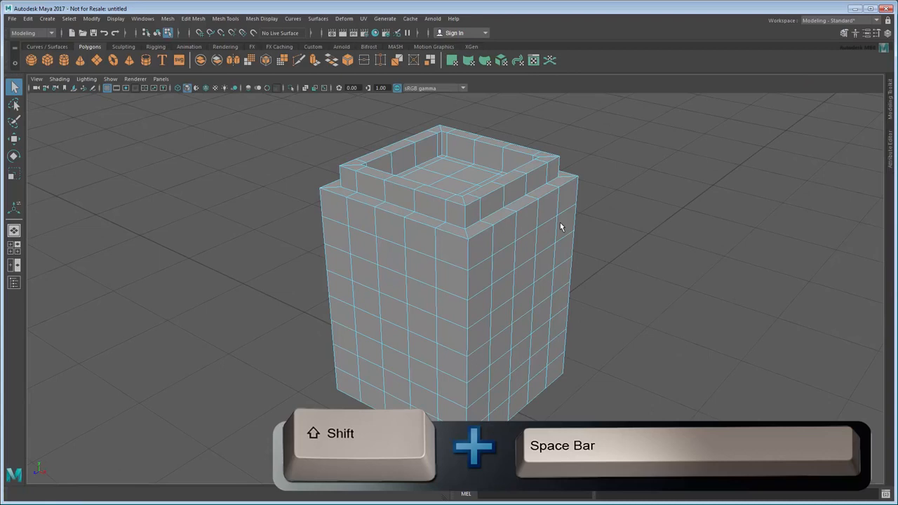
{"action": "key", "text": "shift+space"}
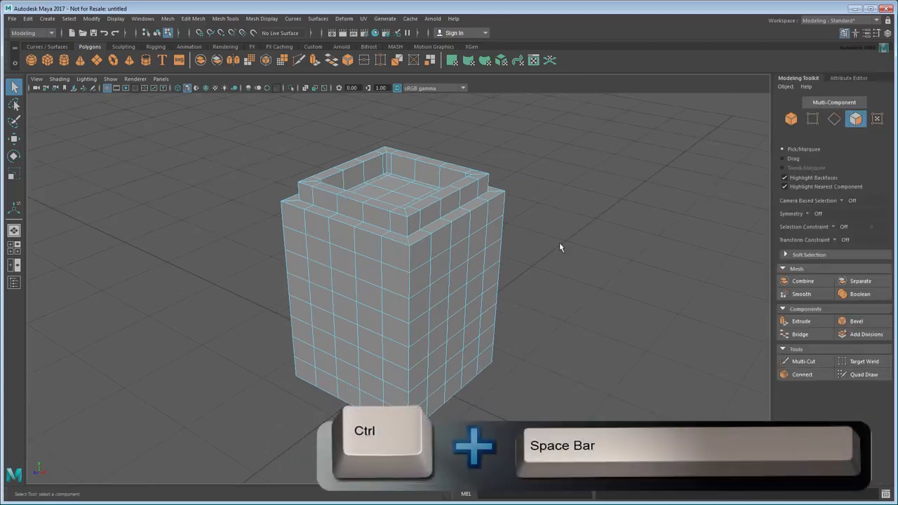
{"action": "key", "text": "ctrl+space"}
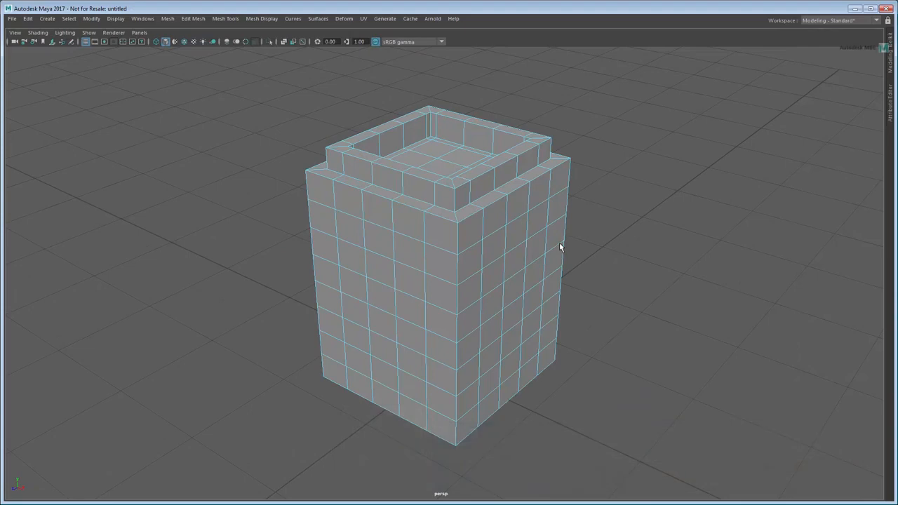
{"action": "key", "text": "ctrl+space"}
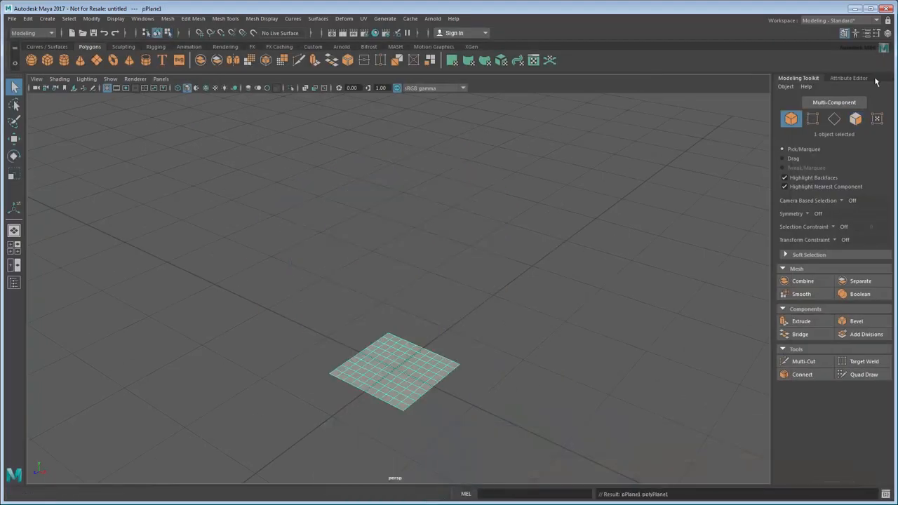
Set the new polygon plane's Subdivisions Width to 1 and reduce the plane to a single triangle
{"action": "key", "text": "ctrl+a"}
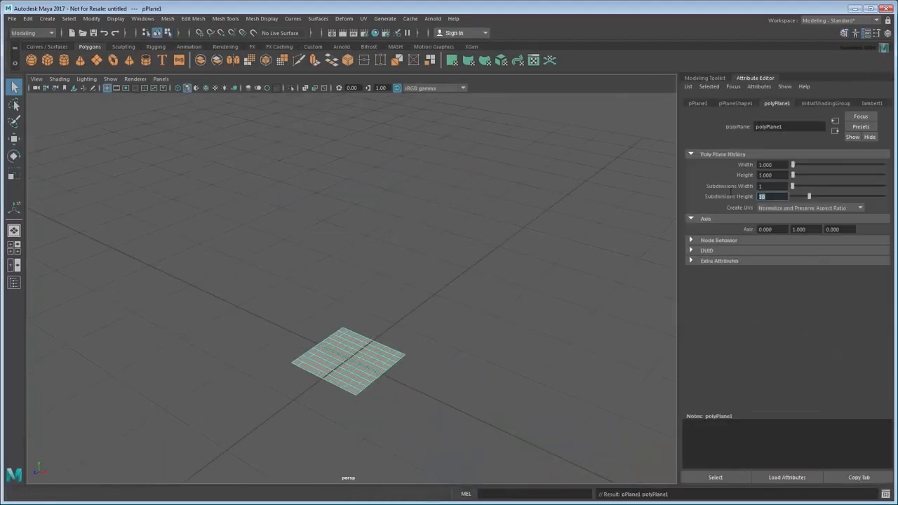
{"action": "right_click_drag", "start_coordinate": [357, 284], "coordinate": [357, 360]}
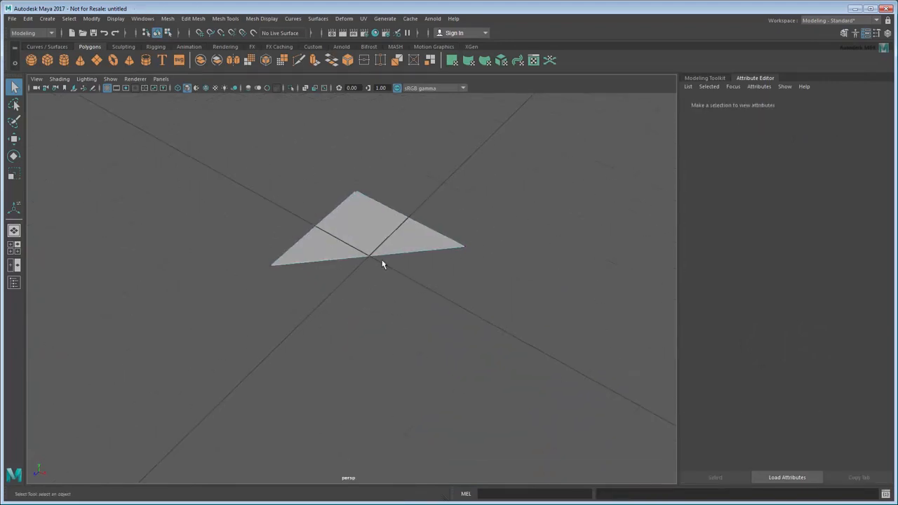
Select the triangle's face and extrude it with the Modeling Toolkit
{"action": "left_click", "coordinate": [362, 229]}
{"action": "left_click", "coordinate": [686, 79]}
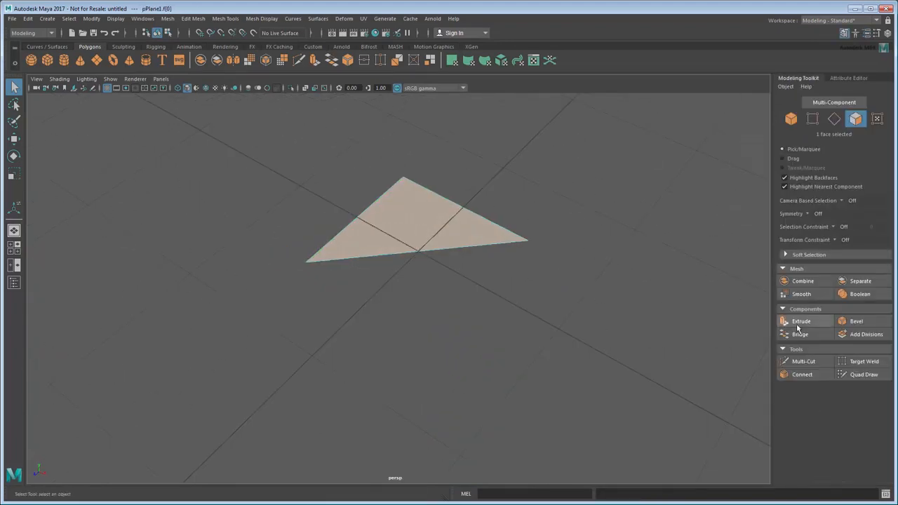
{"action": "left_click", "coordinate": [800, 321]}
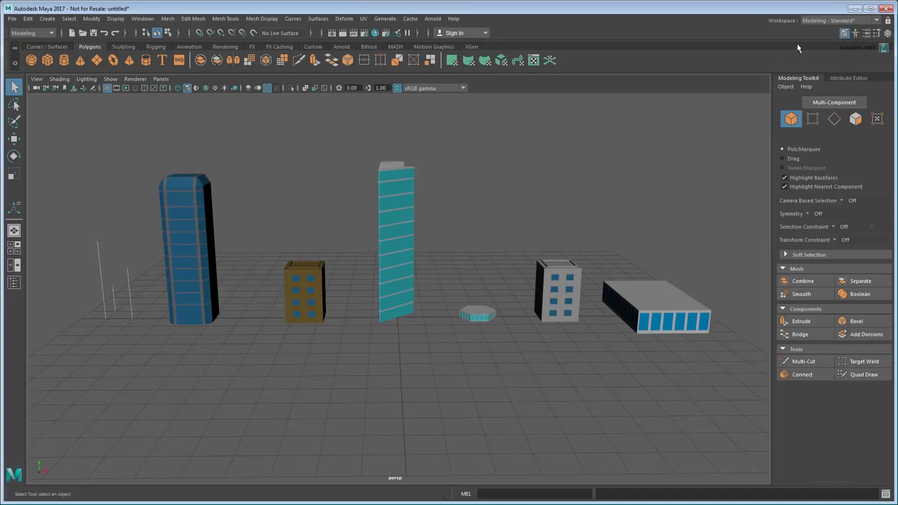
Switch to the MASH workspace and look through its MASH Editor, Outliner, Channel Box / Layer Editor and Attribute Editor
{"action": "left_click", "coordinate": [831, 21]}
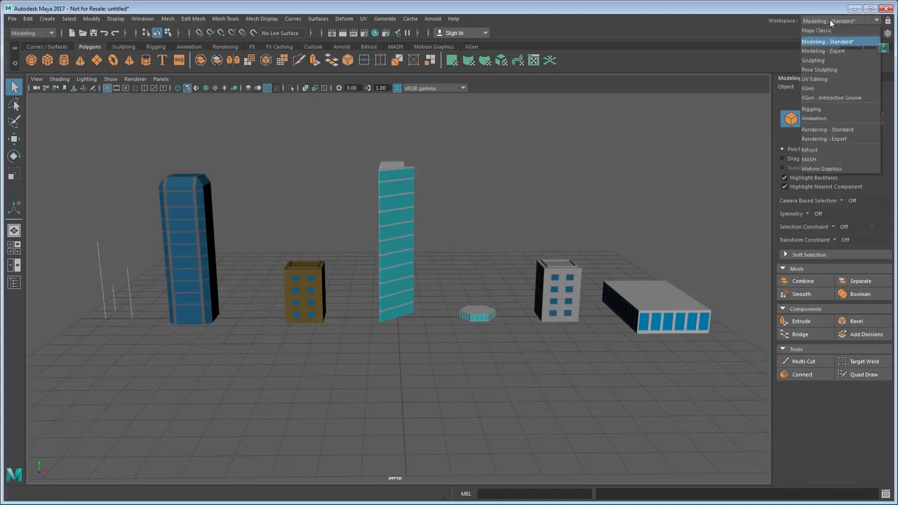
{"action": "left_click", "coordinate": [832, 160]}
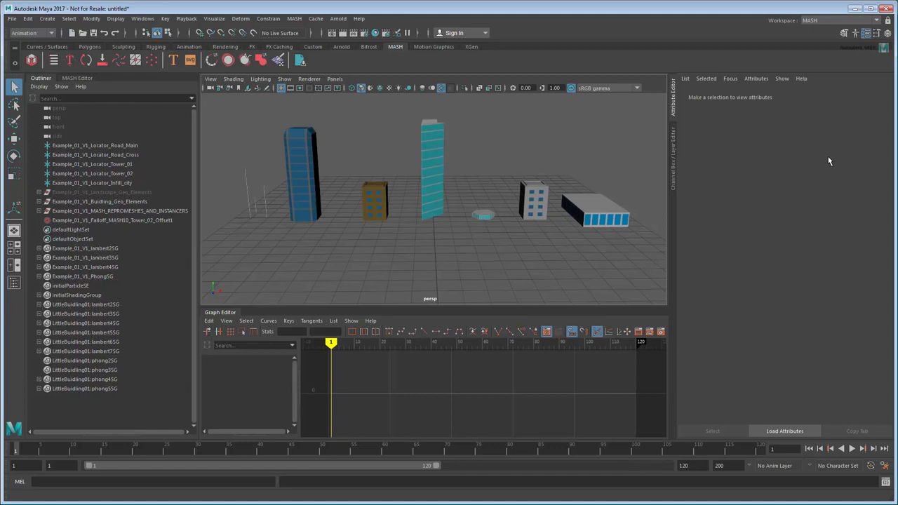
{"action": "left_click", "coordinate": [86, 79]}
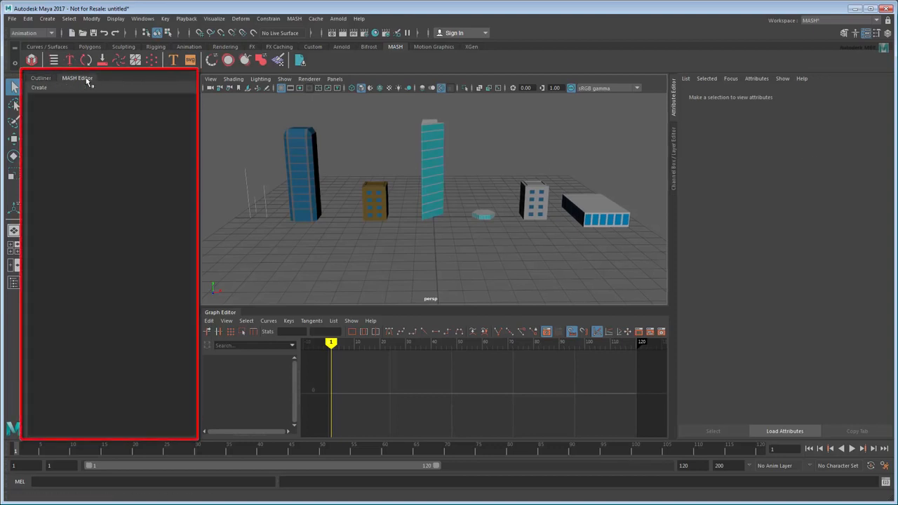
{"action": "left_click", "coordinate": [42, 77]}
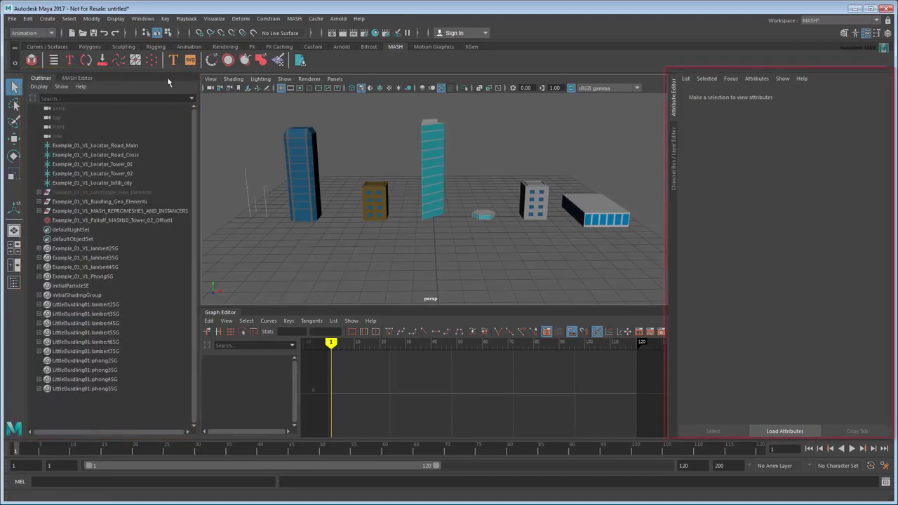
{"action": "left_click", "coordinate": [673, 134]}
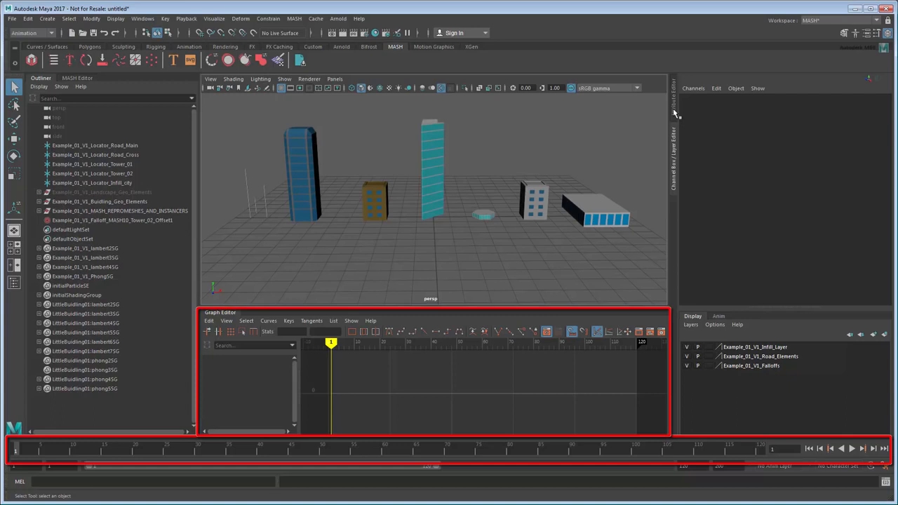
{"action": "left_click", "coordinate": [673, 110]}
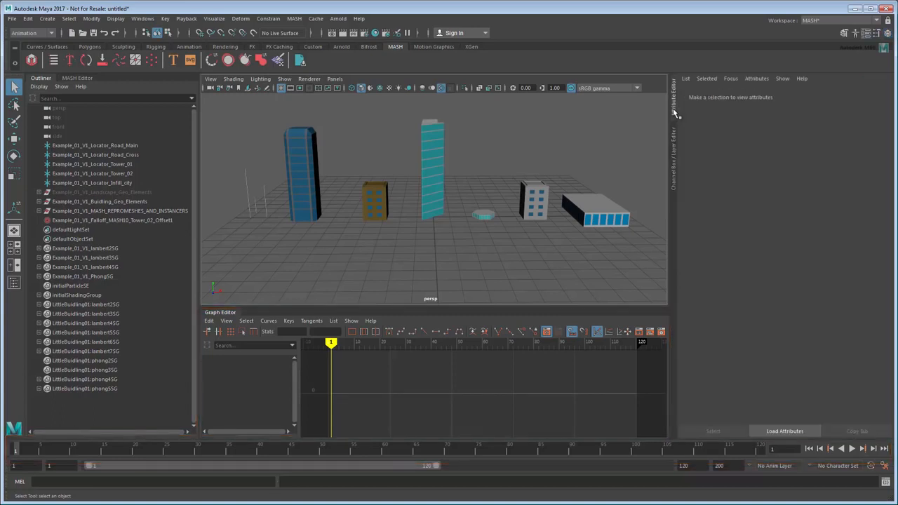
Delete the buildings on both sides of the tall central turquoise tower
{"action": "left_click_drag", "start_coordinate": [228, 118], "coordinate": [389, 230]}
{"action": "key", "text": "Delete"}
{"action": "left_click_drag", "start_coordinate": [476, 147], "coordinate": [625, 251]}
{"action": "key", "text": "Delete"}
Select the remaining tower and create a MASH network from it in the MASH Editor
{"action": "left_click", "coordinate": [429, 180]}
{"action": "left_click", "coordinate": [77, 79]}
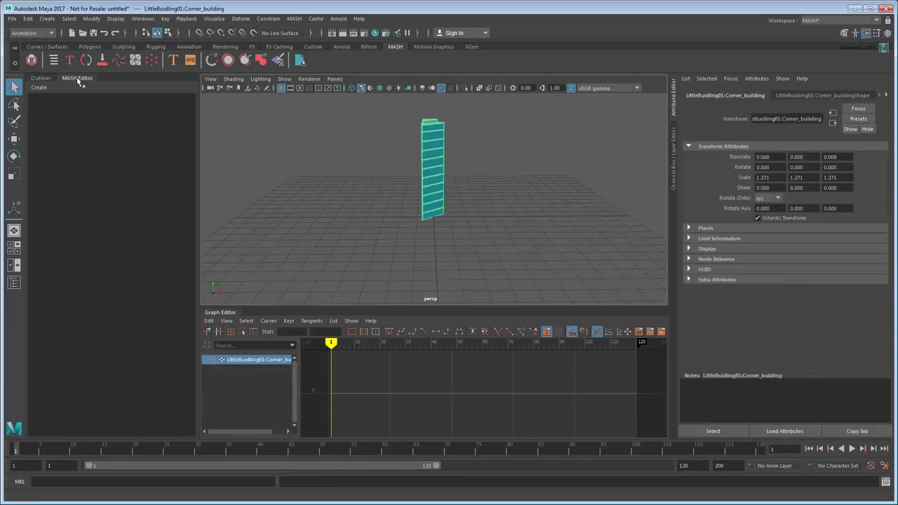
{"action": "left_click", "coordinate": [39, 87]}
{"action": "left_click", "coordinate": [100, 101]}
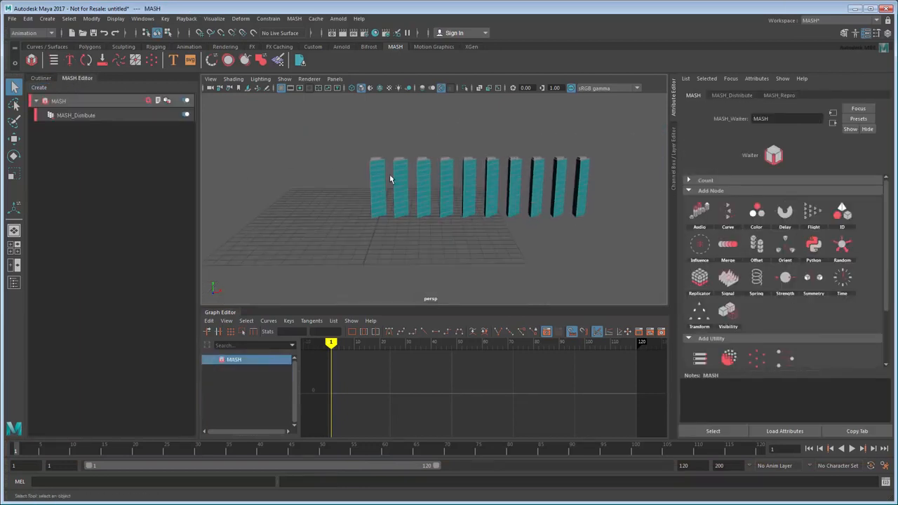
Set the MASH Distribute node's Distance X to 0 and change its Distribution Type to Grid
{"action": "left_click", "coordinate": [729, 95]}
{"action": "left_click_drag", "start_coordinate": [818, 221], "coordinate": [789, 221]}
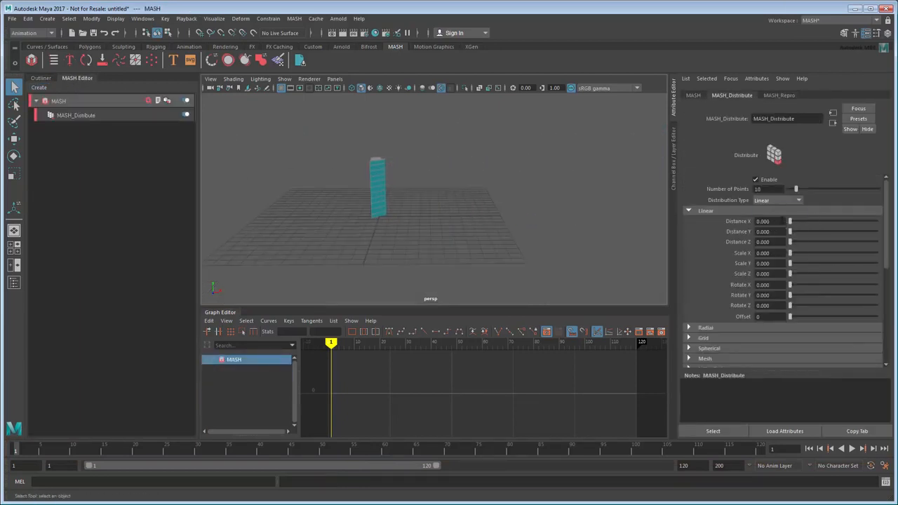
{"action": "left_click", "coordinate": [772, 201]}
{"action": "left_click", "coordinate": [760, 256]}
{"action": "left_click_drag", "start_coordinate": [495, 203], "coordinate": [485, 220], "text": "alt"}
{"action": "scroll", "coordinate": [485, 220], "scroll_direction": "up", "scroll_amount": 3}
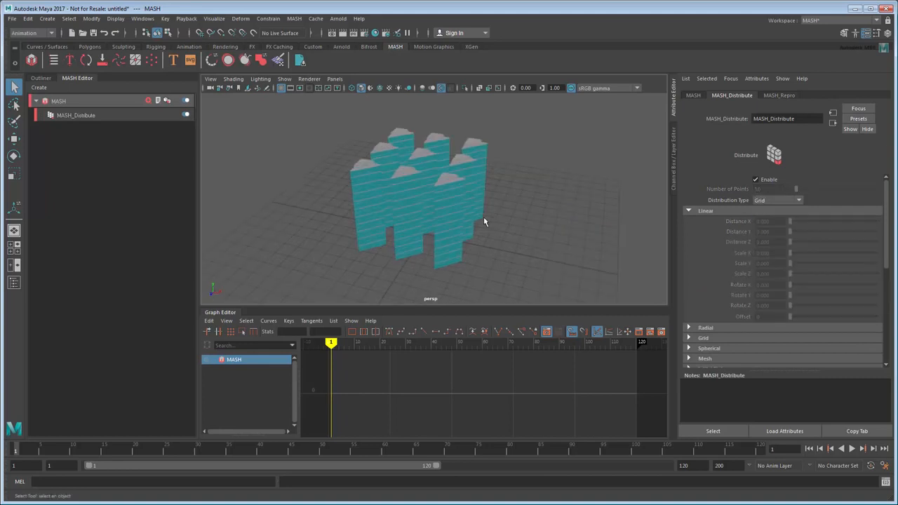
Add an ID node to the MASH network, set its ID Count to 3 and change its ID Type
{"action": "left_click", "coordinate": [149, 101]}
{"action": "left_click", "coordinate": [176, 171]}
{"action": "left_click_drag", "start_coordinate": [787, 199], "coordinate": [795, 200]}
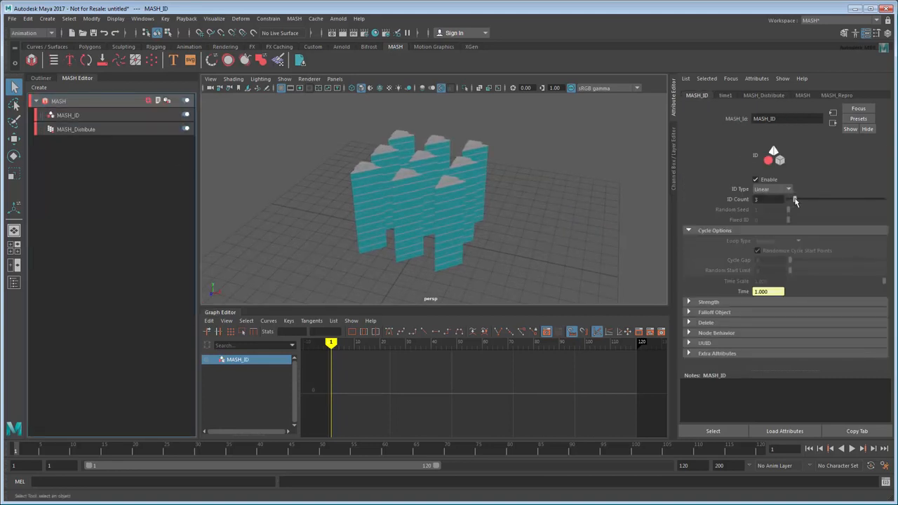
{"action": "left_click", "coordinate": [771, 189]}
{"action": "left_click", "coordinate": [771, 200]}
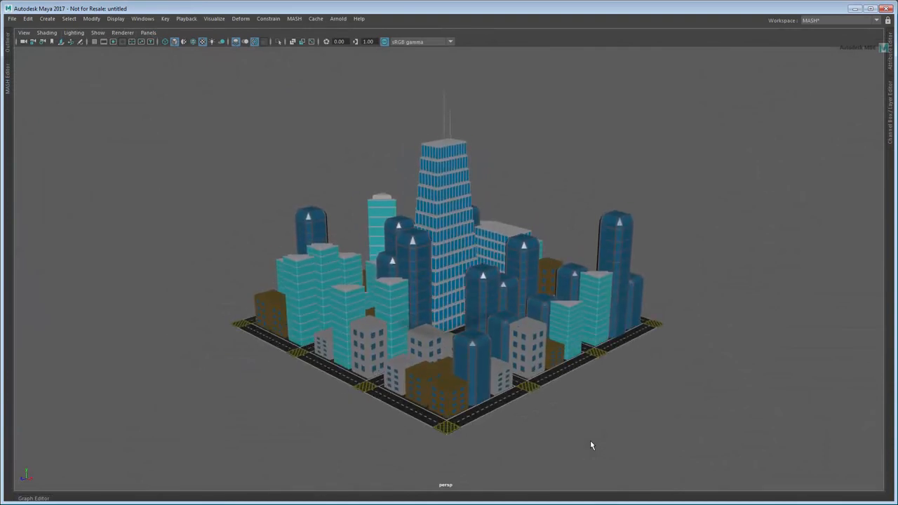
Restore the hidden interface elements around the city scene and switch to the Rendering - Standard workspace
{"action": "key", "text": "ctrl+space"}
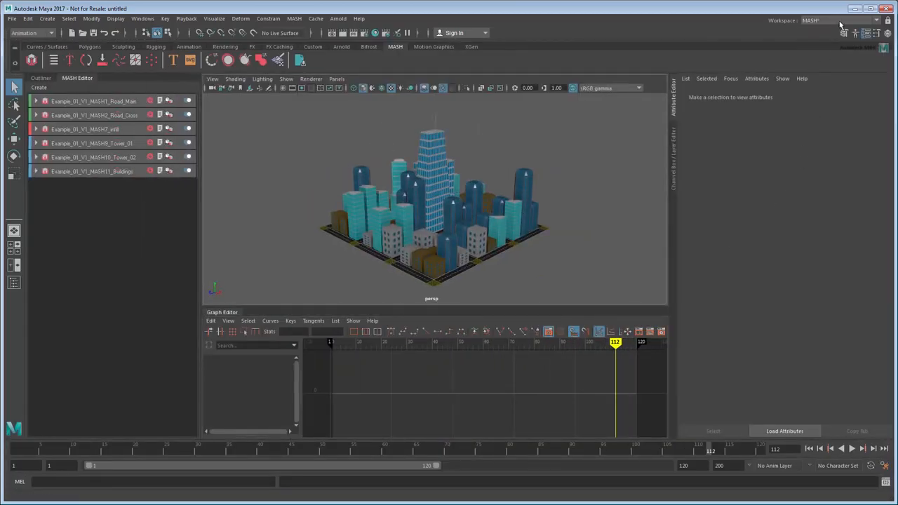
{"action": "left_click", "coordinate": [840, 25]}
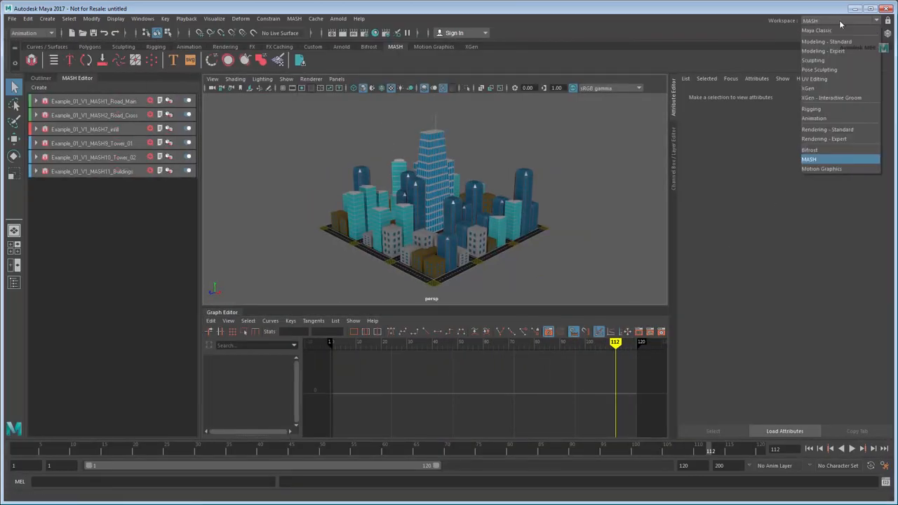
{"action": "left_click", "coordinate": [863, 130]}
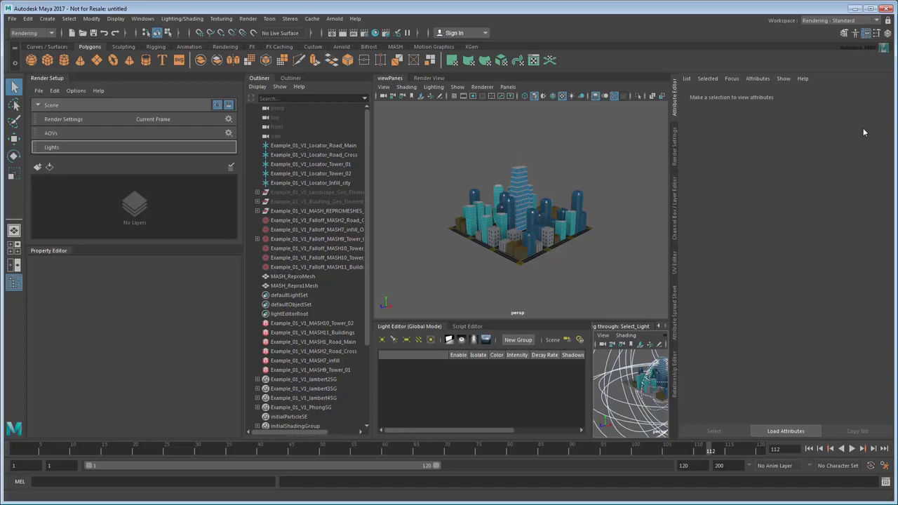
Close the Render Setup, UV Editor, Channel Box / Layer Editor, Attribute Spread Sheet and Relationship Editor panels
{"action": "right_click", "coordinate": [54, 77]}
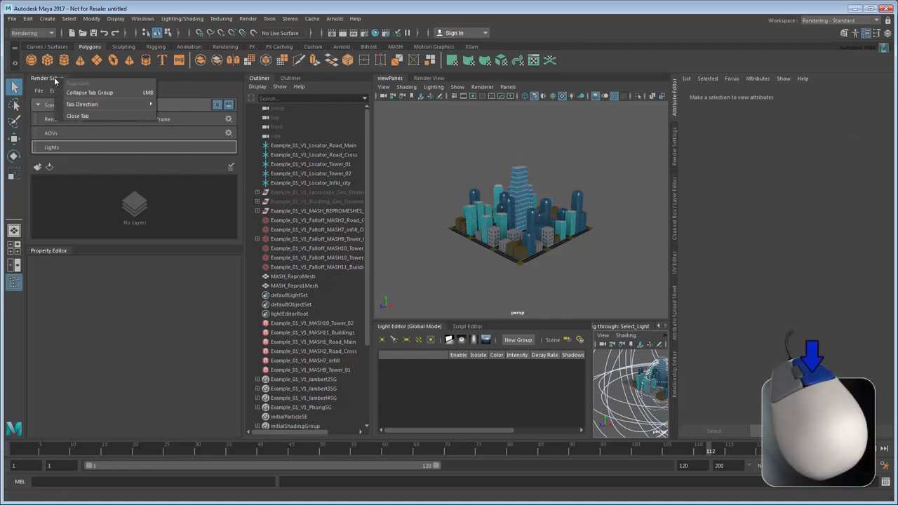
{"action": "left_click", "coordinate": [95, 116]}
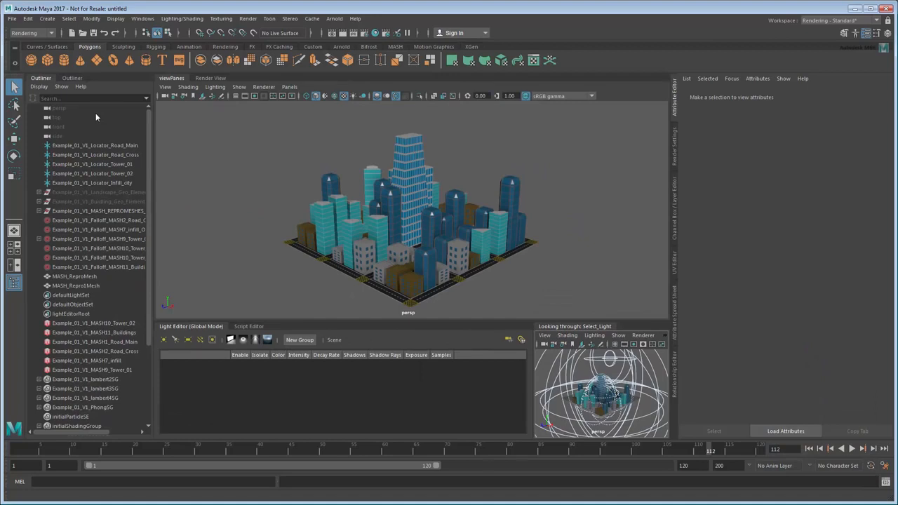
{"action": "right_click", "coordinate": [674, 263]}
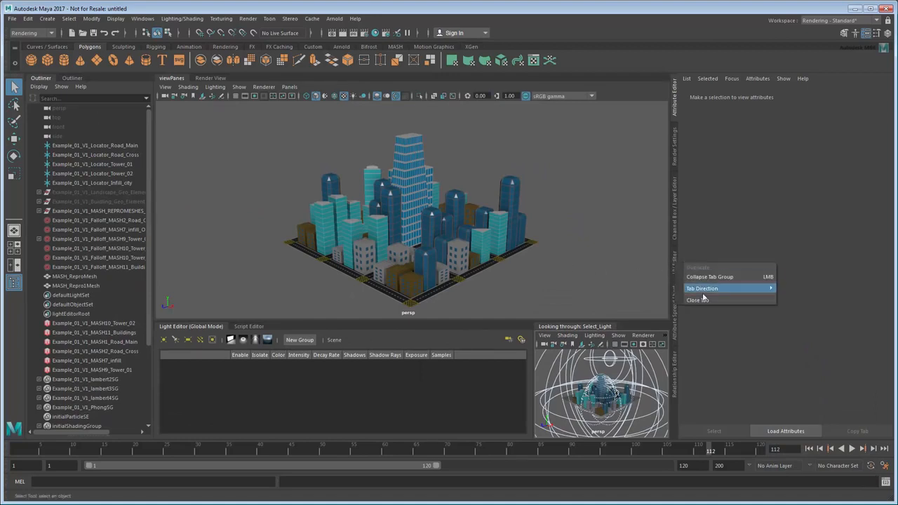
{"action": "left_click", "coordinate": [705, 300]}
{"action": "right_click", "coordinate": [676, 235]}
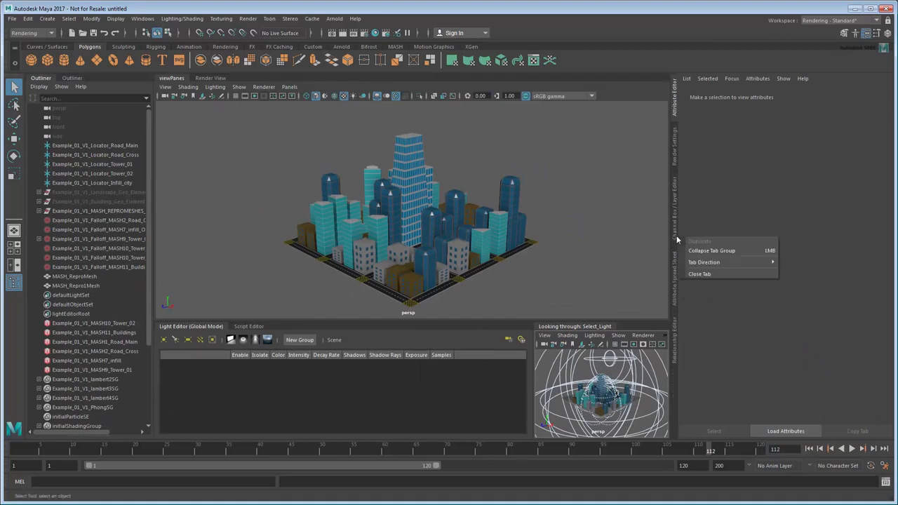
{"action": "left_click", "coordinate": [699, 274]}
{"action": "right_click", "coordinate": [674, 226]}
{"action": "left_click", "coordinate": [699, 264]}
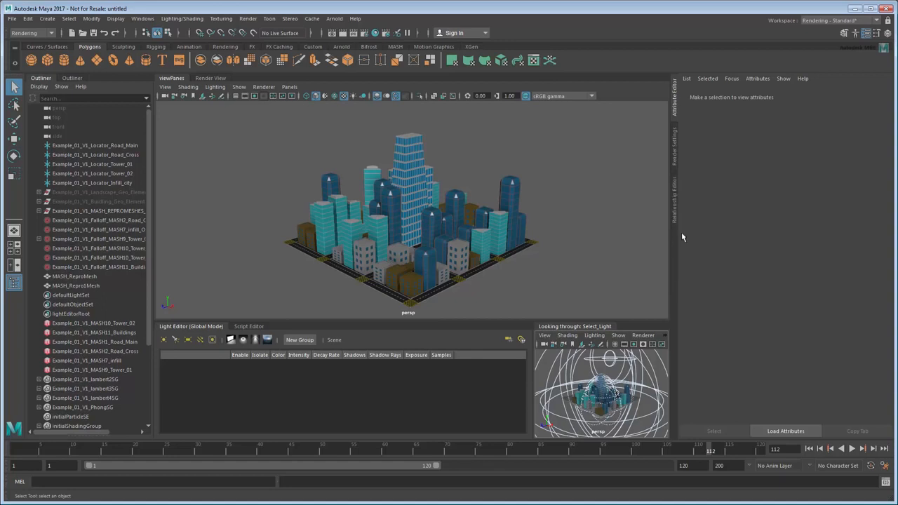
{"action": "right_click", "coordinate": [675, 220]}
{"action": "left_click", "coordinate": [703, 258]}
Close the Looking through: Select_Light view and the Script Editor next to the Light Editor
{"action": "right_click", "coordinate": [604, 327]}
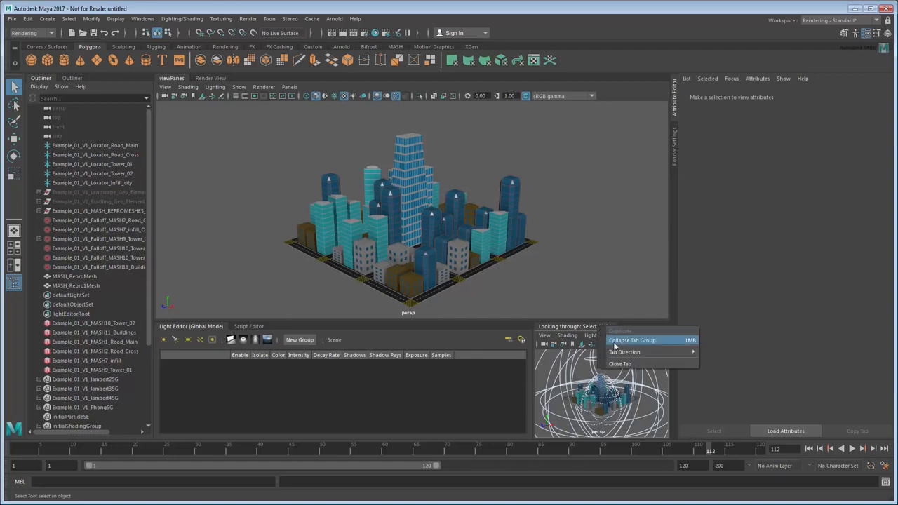
{"action": "left_click", "coordinate": [620, 363]}
{"action": "right_click", "coordinate": [260, 283]}
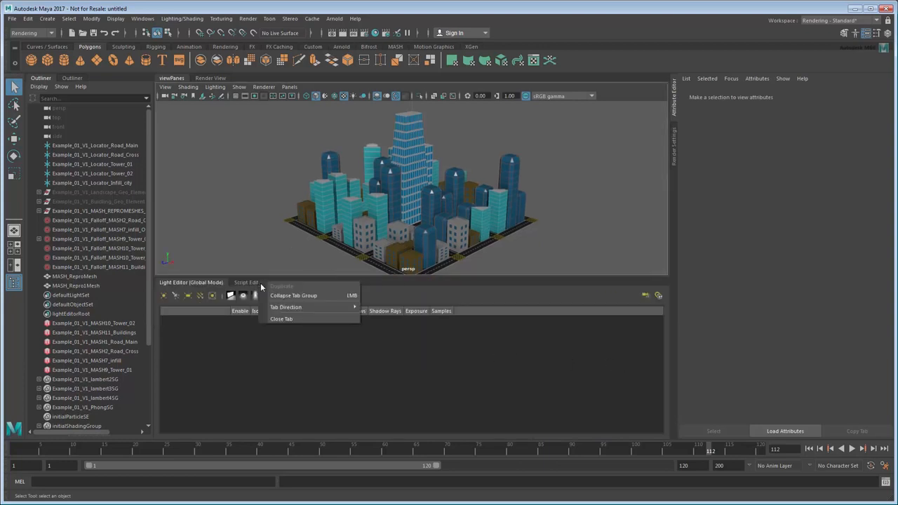
{"action": "left_click", "coordinate": [281, 319]}
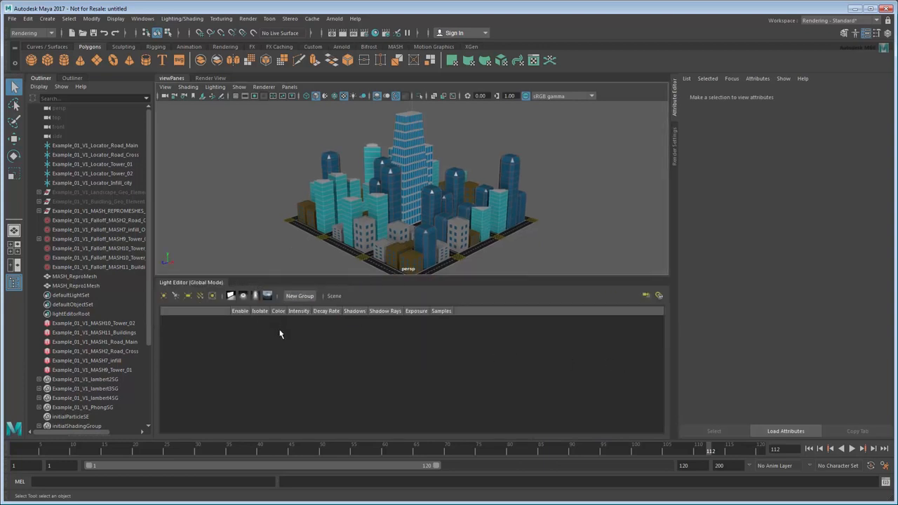
Add an Arnold skydome light and a directional light in the Light Editor, and light the viewport with all lights
{"action": "scroll", "coordinate": [424, 226], "scroll_direction": "down", "scroll_amount": 2}
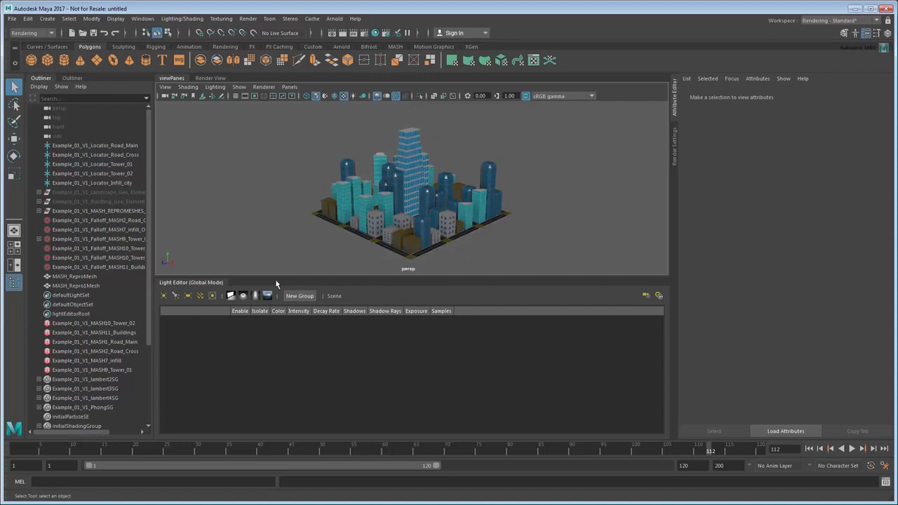
{"action": "left_click", "coordinate": [267, 295]}
{"action": "left_click", "coordinate": [211, 296]}
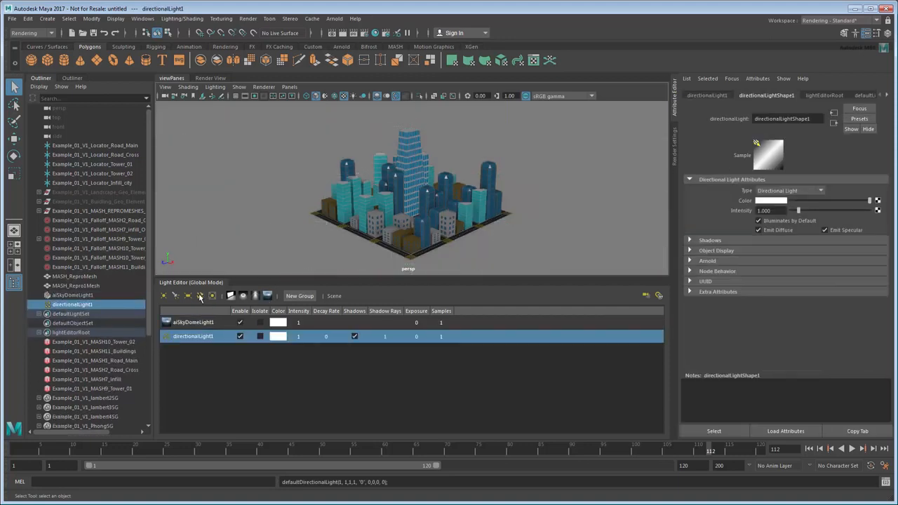
{"action": "left_click", "coordinate": [353, 97]}
Move the directional light out beside the city and rotate it to a new angle
{"action": "key", "text": "w"}
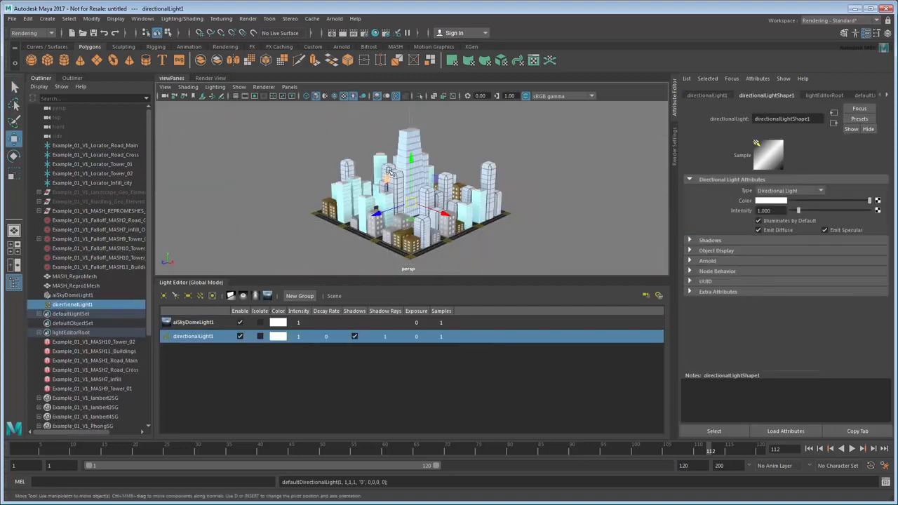
{"action": "left_click_drag", "start_coordinate": [389, 175], "coordinate": [282, 171]}
{"action": "key", "text": "e"}
{"action": "left_click_drag", "start_coordinate": [264, 138], "coordinate": [288, 175]}
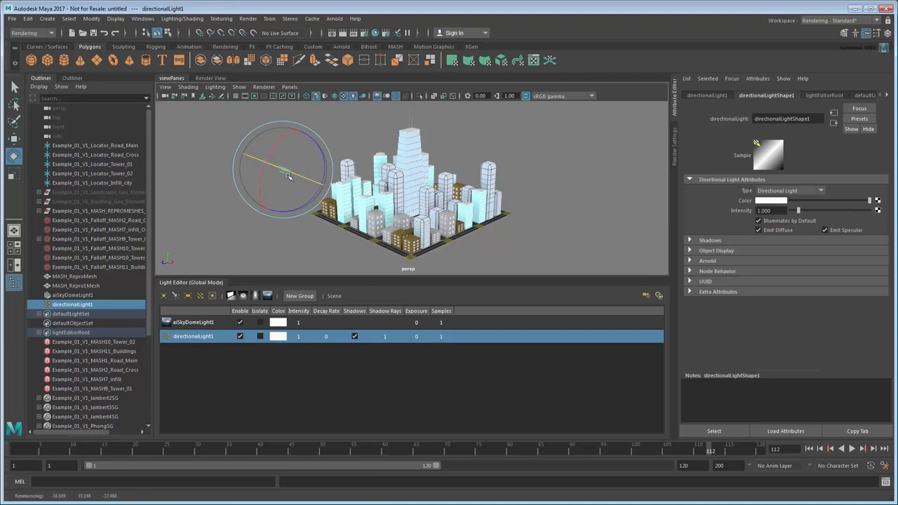
Set the directional light's Intensity to 0.25
{"action": "double_click", "coordinate": [765, 210]}
{"action": "type", "text": "0.25"}
{"action": "key", "text": "Return"}
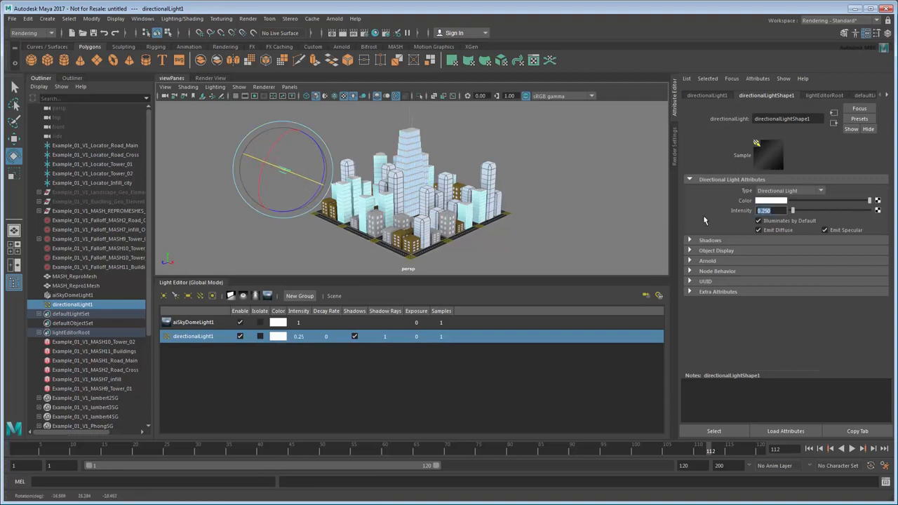
Lower the skydome light's Intensity to about 0.519 and deselect it
{"action": "left_click", "coordinate": [193, 322]}
{"action": "left_click_drag", "start_coordinate": [808, 204], "coordinate": [784, 205]}
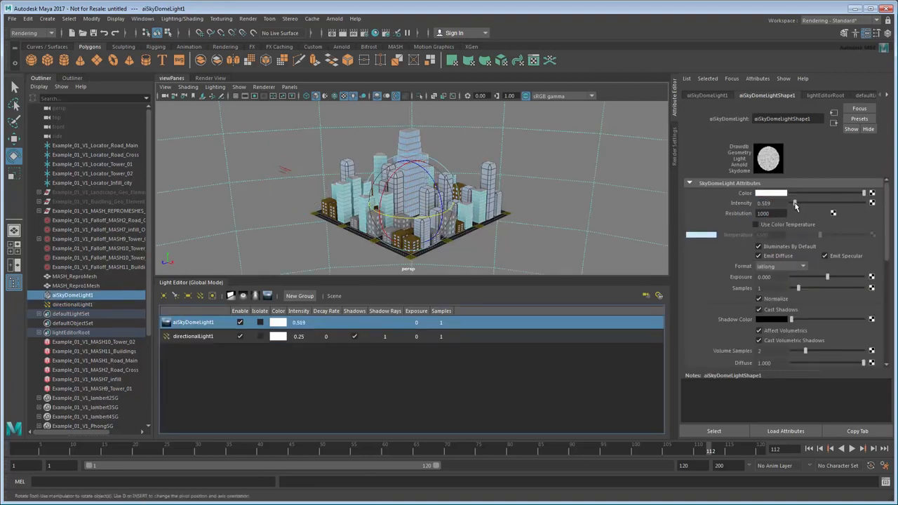
{"action": "left_click", "coordinate": [492, 397]}
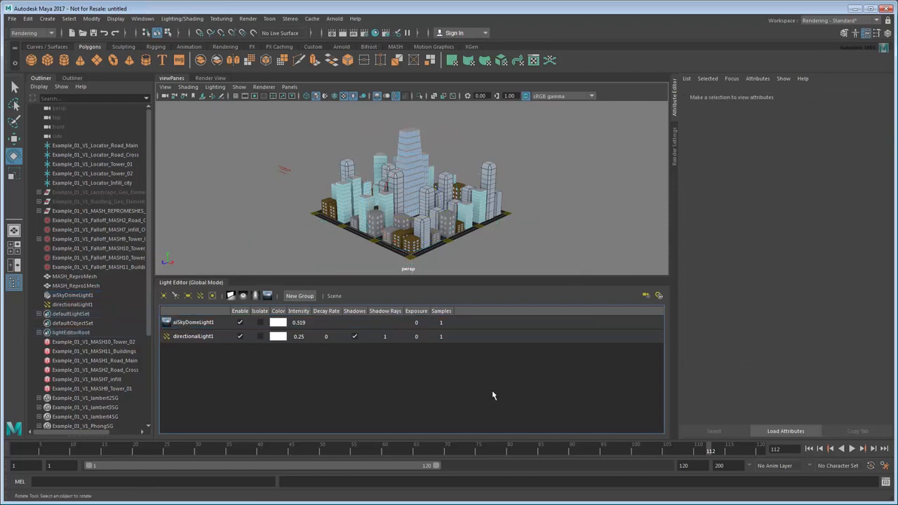
Render the city in the Render View with Arnold, and switch to the viewport and back to the rendered image
{"action": "left_click", "coordinate": [208, 77]}
{"action": "left_click", "coordinate": [162, 99]}
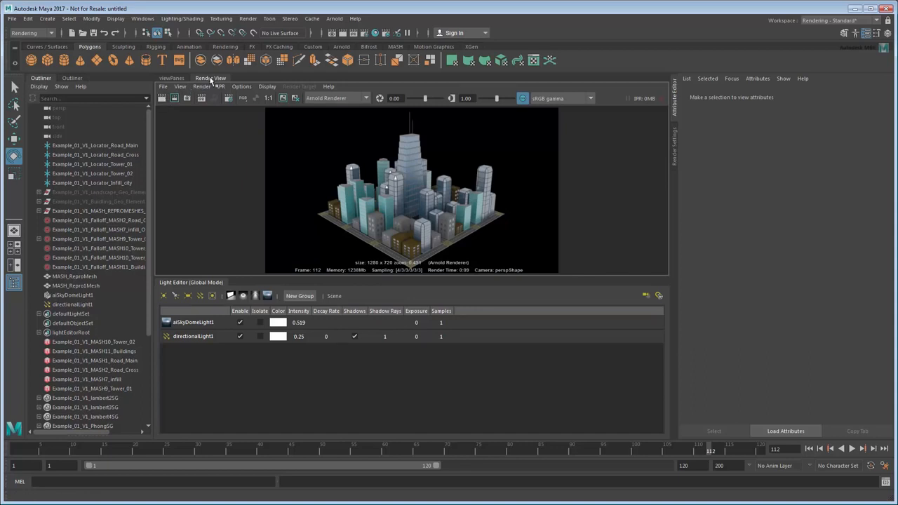
{"action": "left_click_drag", "start_coordinate": [210, 78], "coordinate": [160, 77]}
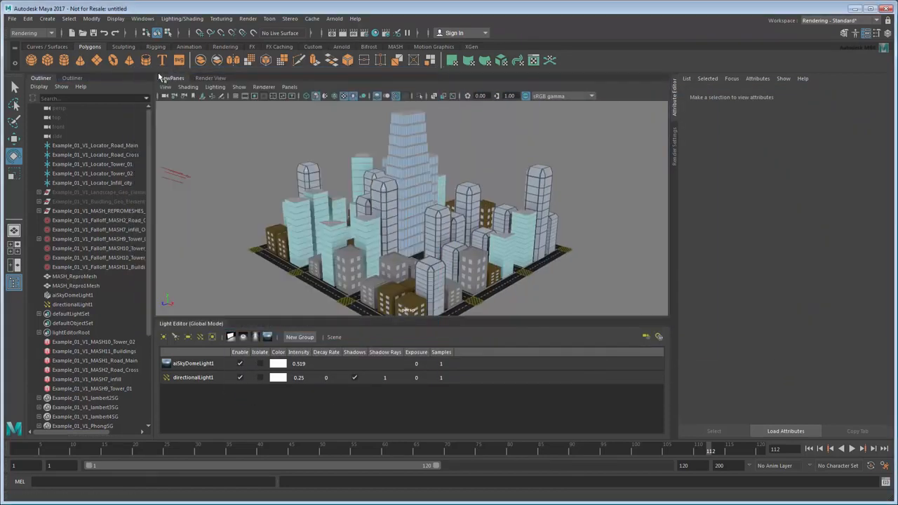
{"action": "left_click", "coordinate": [209, 79]}
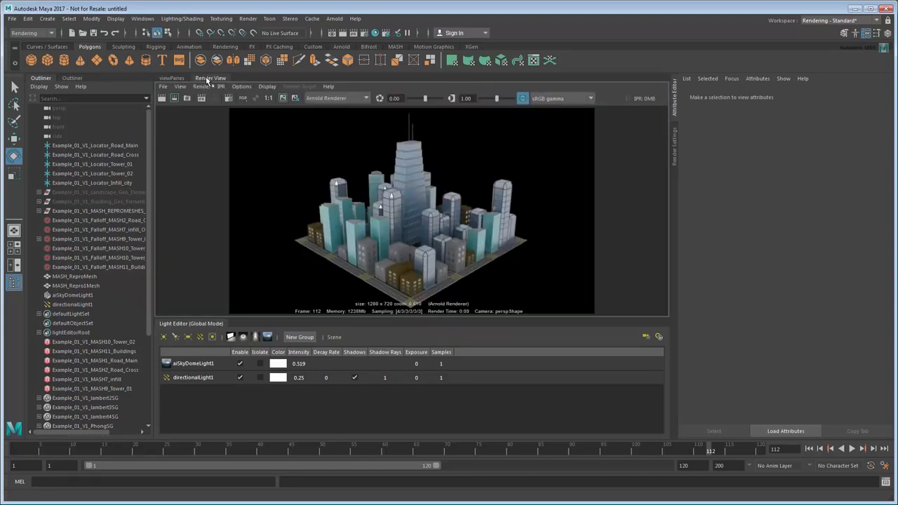
Close the Render View panel and switch to the Select tool
{"action": "right_click", "coordinate": [207, 79]}
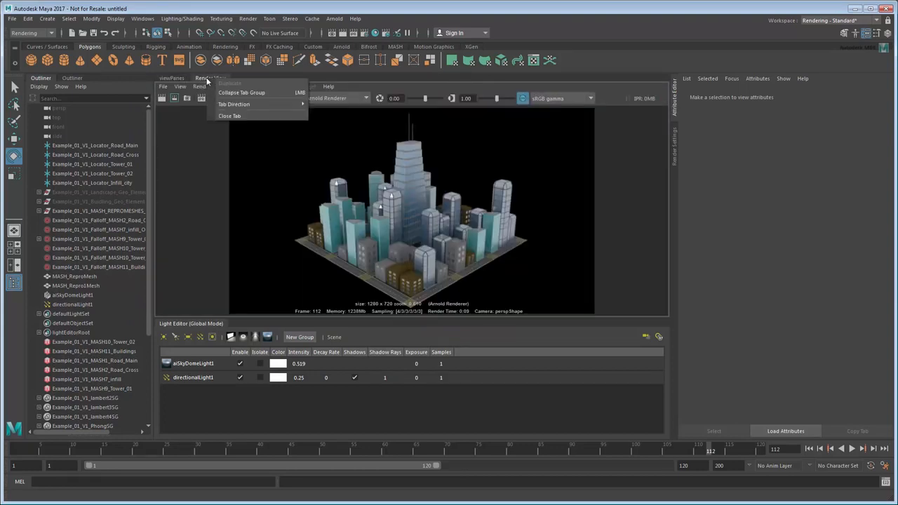
{"action": "left_click", "coordinate": [257, 119]}
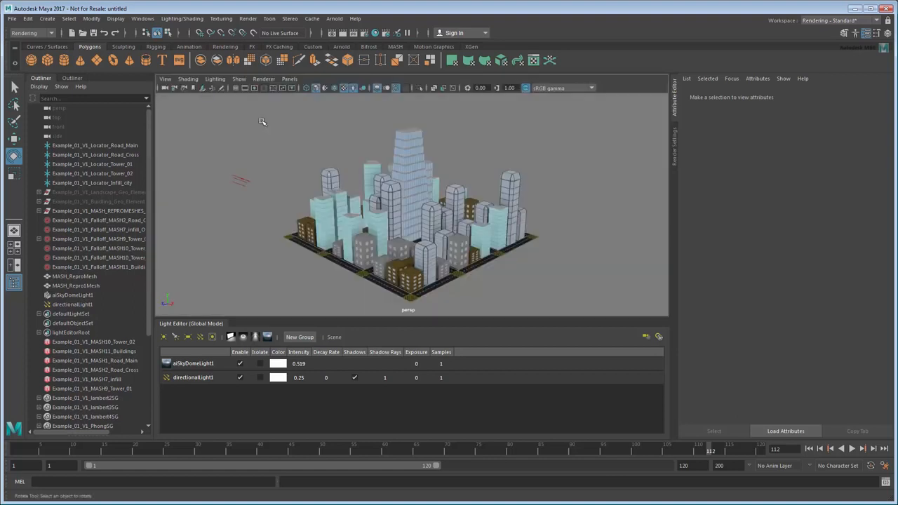
{"action": "key", "text": "q"}
Open the Arnold RenderView, dock it beside the perspective viewport, and widen the viewport to share the space about equally
{"action": "left_click", "coordinate": [334, 19]}
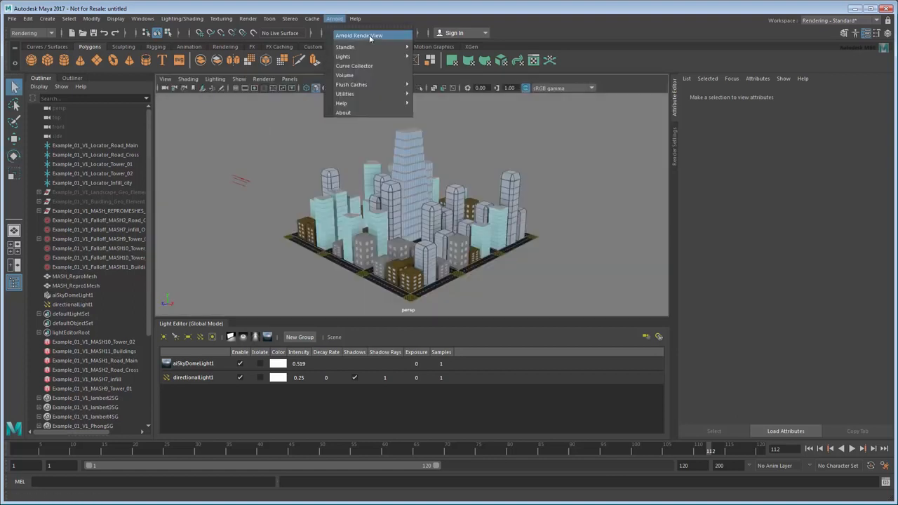
{"action": "left_click", "coordinate": [370, 36]}
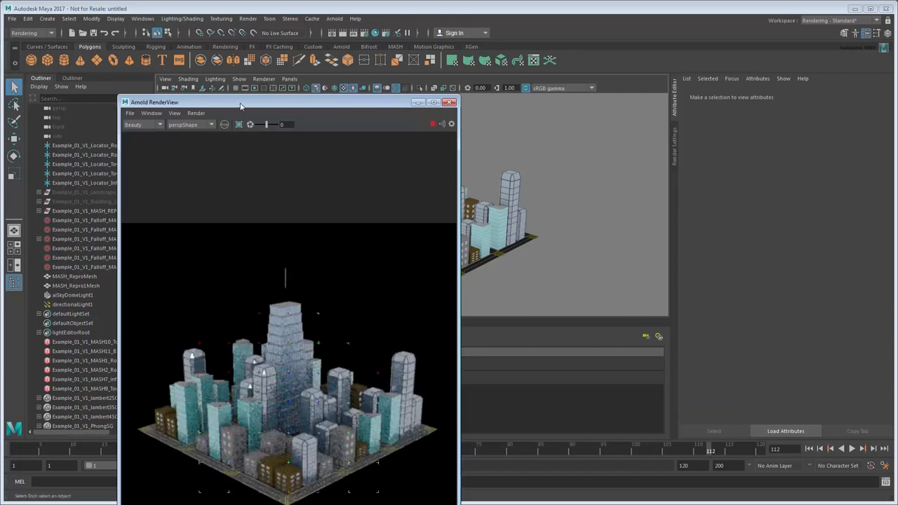
{"action": "left_click_drag", "start_coordinate": [236, 108], "coordinate": [645, 113]}
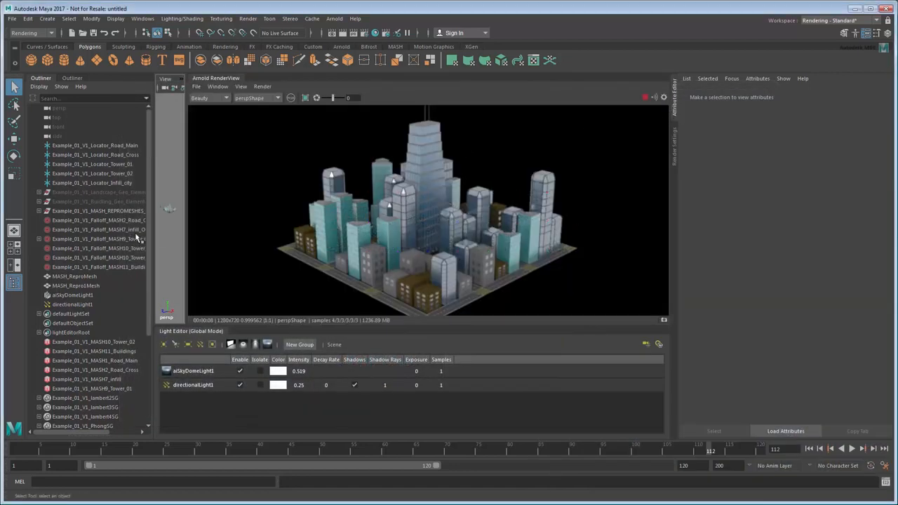
{"action": "left_click_drag", "start_coordinate": [188, 232], "coordinate": [426, 238]}
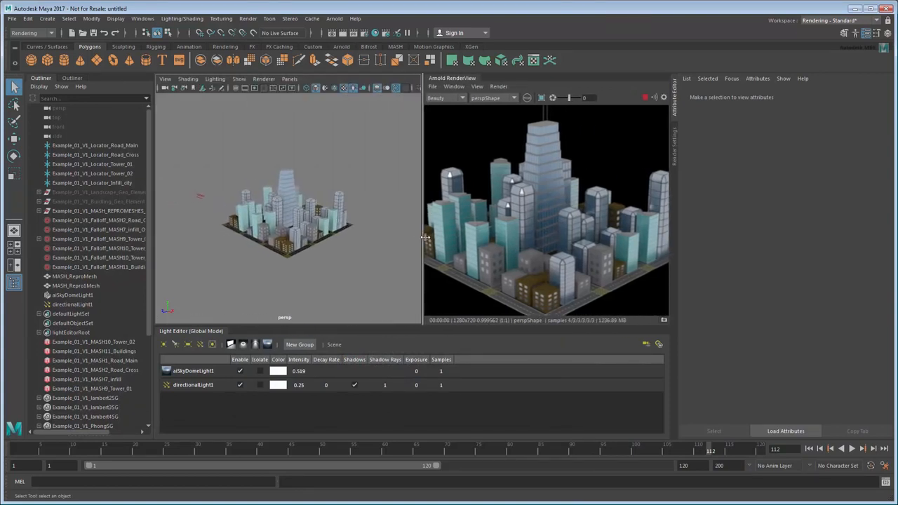
{"action": "left_click_drag", "start_coordinate": [425, 238], "coordinate": [431, 238]}
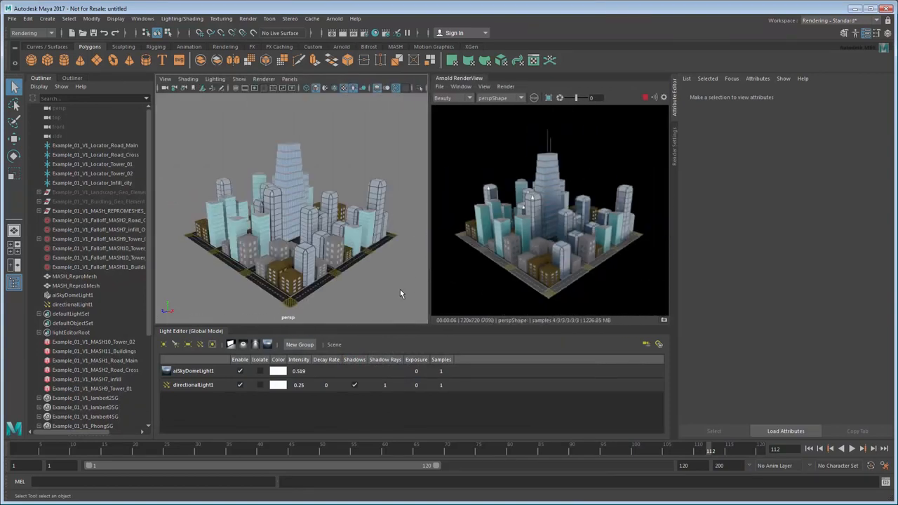
Examine the city from other angles and closer up in the viewport alongside the live Arnold render
{"action": "left_click_drag", "start_coordinate": [399, 290], "coordinate": [370, 286], "text": "alt"}
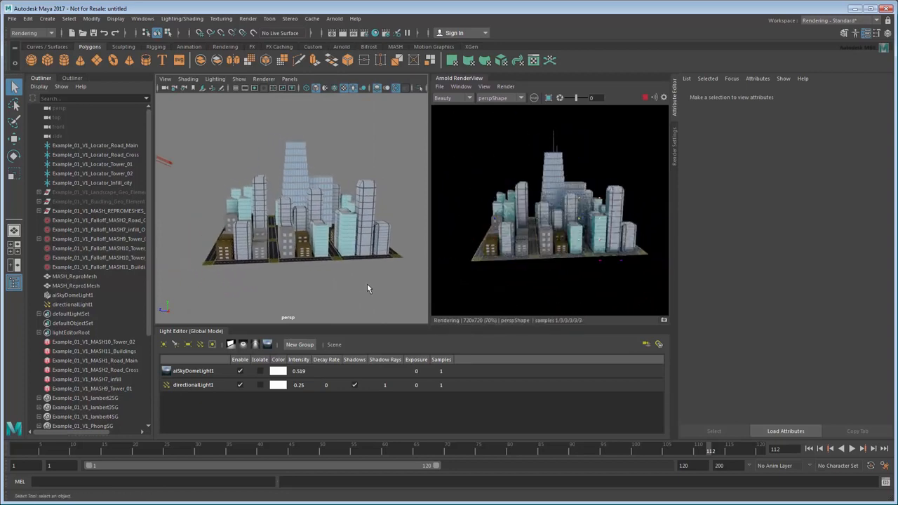
{"action": "left_click_drag", "start_coordinate": [284, 283], "coordinate": [336, 277], "text": "alt"}
{"action": "scroll", "coordinate": [336, 278], "scroll_direction": "up", "scroll_amount": 4}
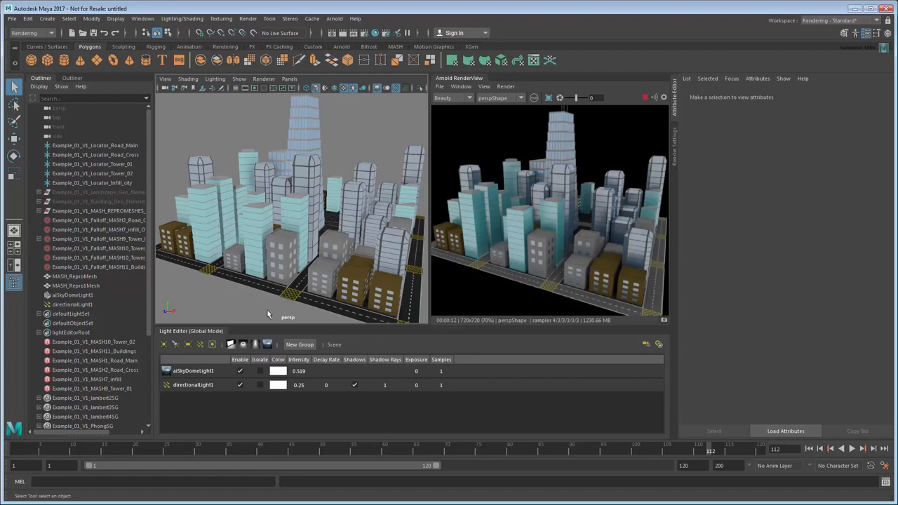
Dock the Light Editor as a tab alongside the Attribute Editor and Render Settings, and bring it to the front
{"action": "left_click_drag", "start_coordinate": [204, 334], "coordinate": [677, 221]}
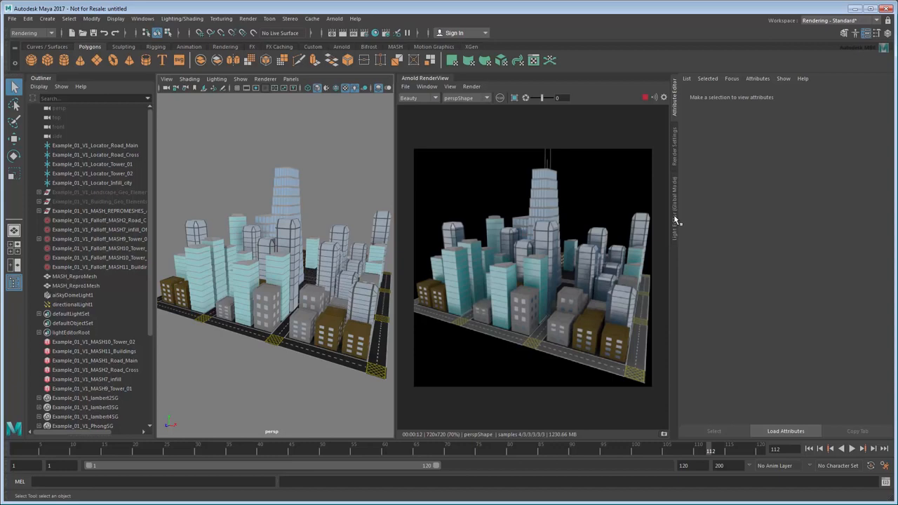
{"action": "left_click", "coordinate": [674, 210]}
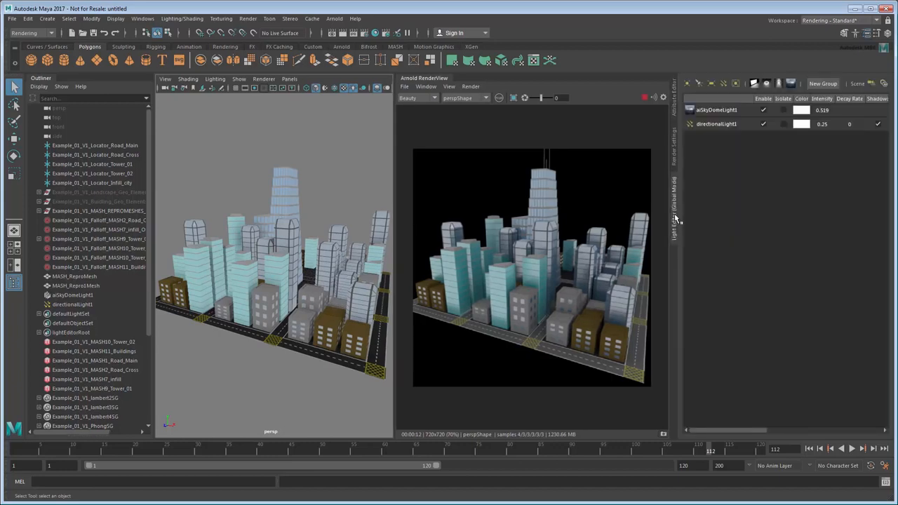
Assign a Physical Sky shader to the environment background in the Arnold render settings, and return to the Light Editor
{"action": "left_click", "coordinate": [675, 166]}
{"action": "left_click", "coordinate": [737, 116]}
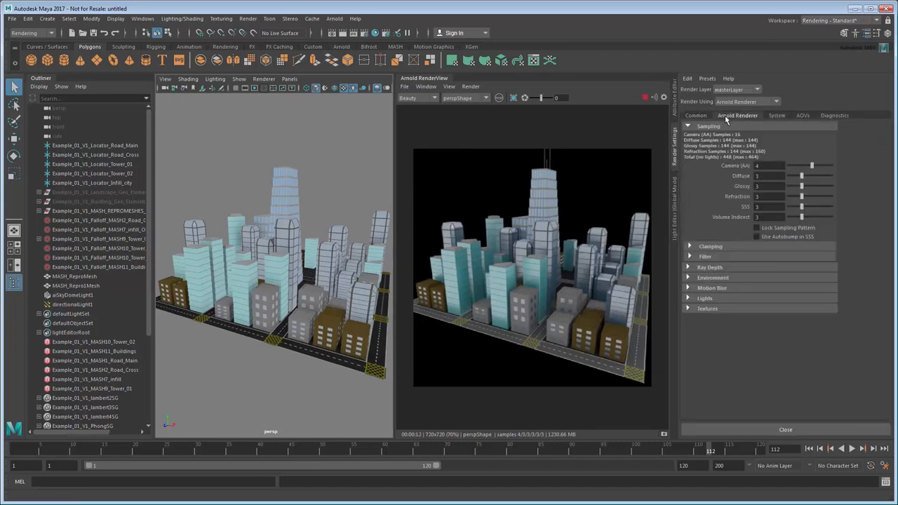
{"action": "left_click", "coordinate": [714, 277]}
{"action": "left_click", "coordinate": [857, 290]}
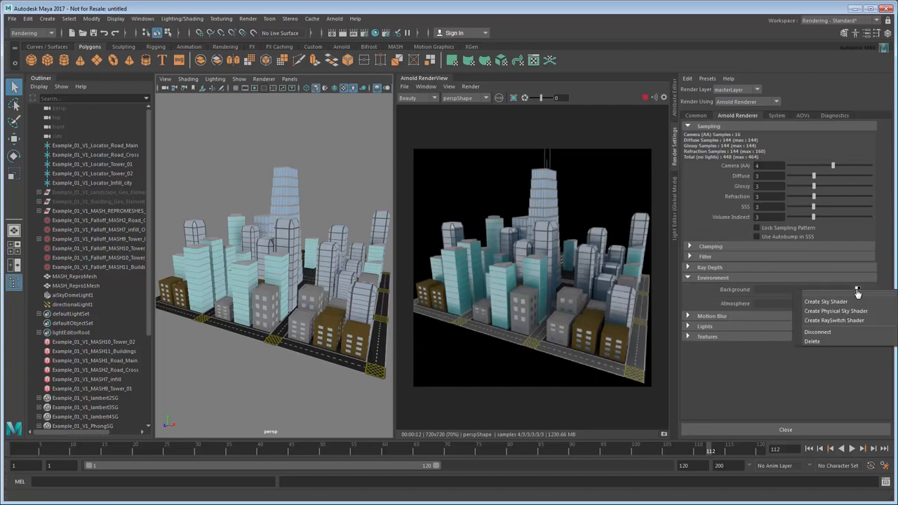
{"action": "left_click", "coordinate": [860, 308]}
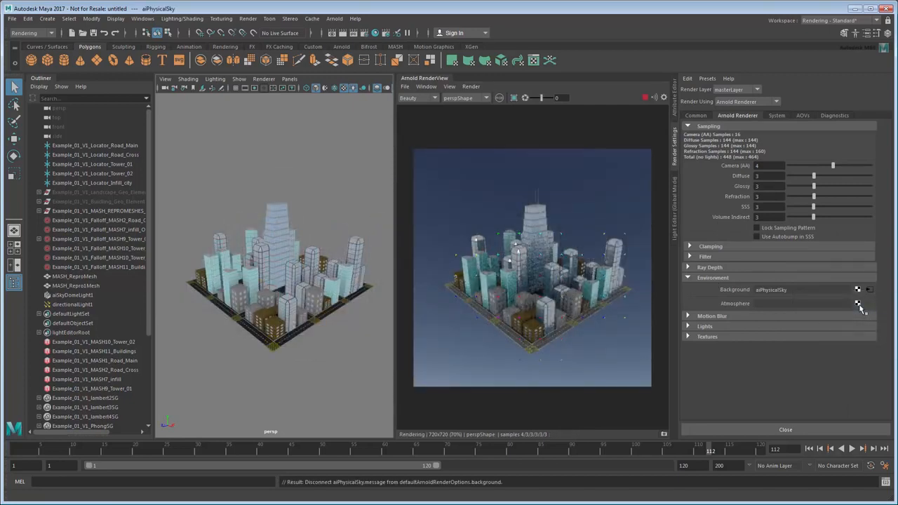
{"action": "left_click", "coordinate": [675, 226]}
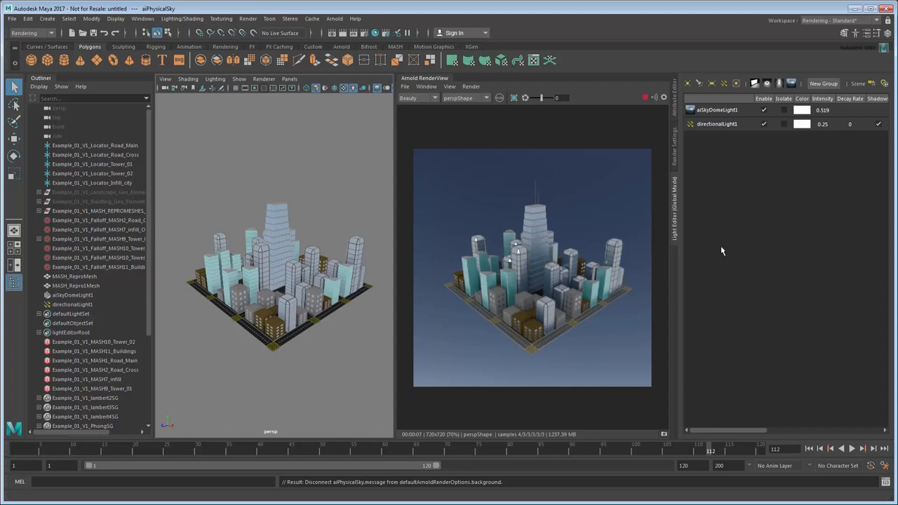
Save the current workspace as "Rendering - Simple" and check for it in the workspace list
{"action": "left_click", "coordinate": [143, 19]}
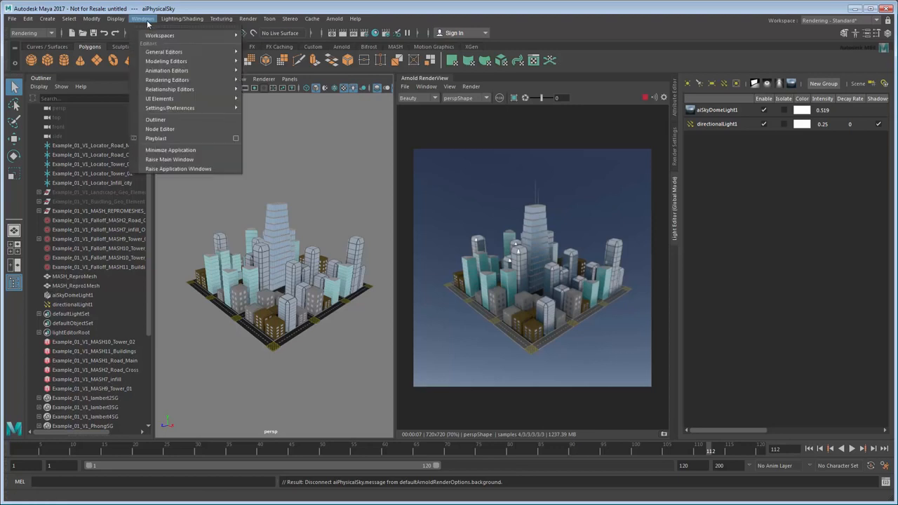
{"action": "mouse_move", "coordinate": [217, 35]}
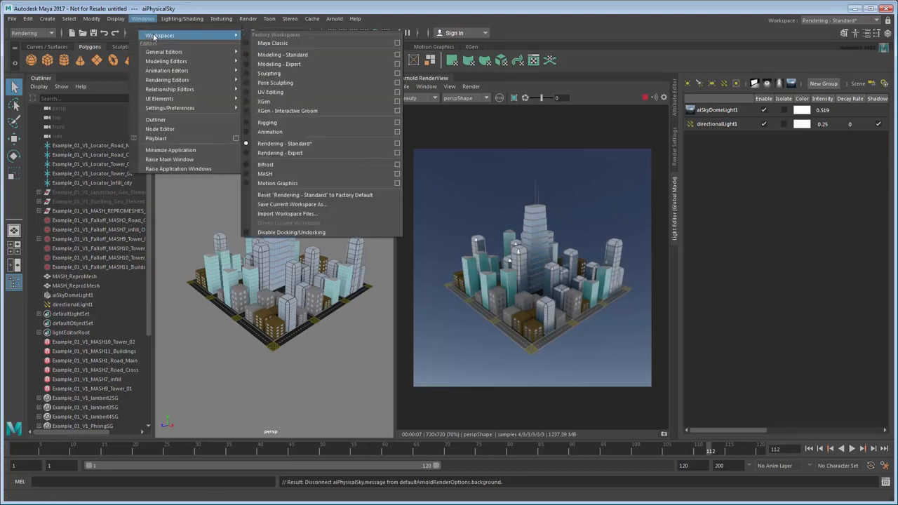
{"action": "left_click", "coordinate": [372, 205]}
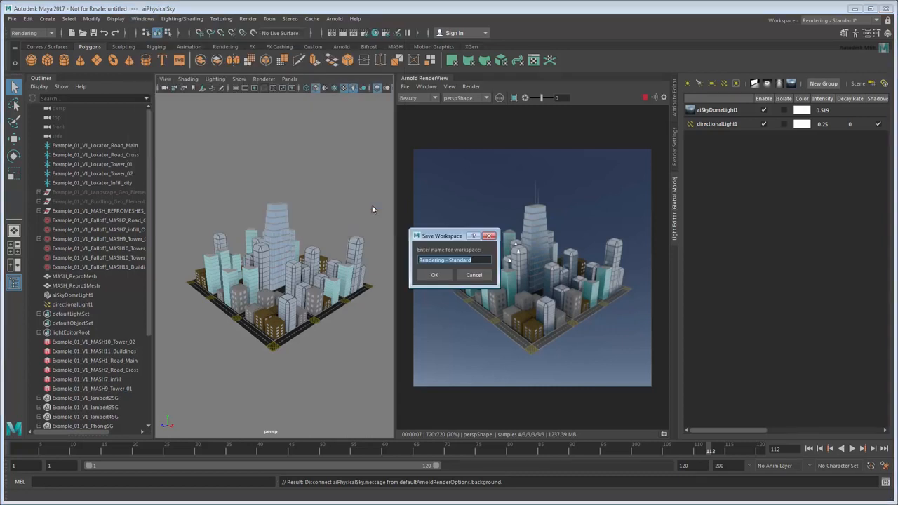
{"action": "left_click_drag", "start_coordinate": [471, 260], "coordinate": [450, 260]}
{"action": "type", "text": "imple"}
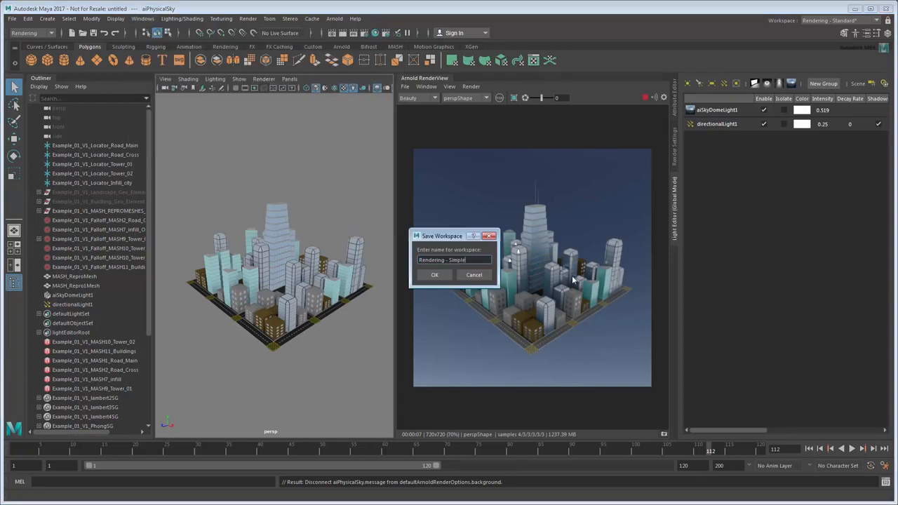
{"action": "left_click", "coordinate": [434, 275]}
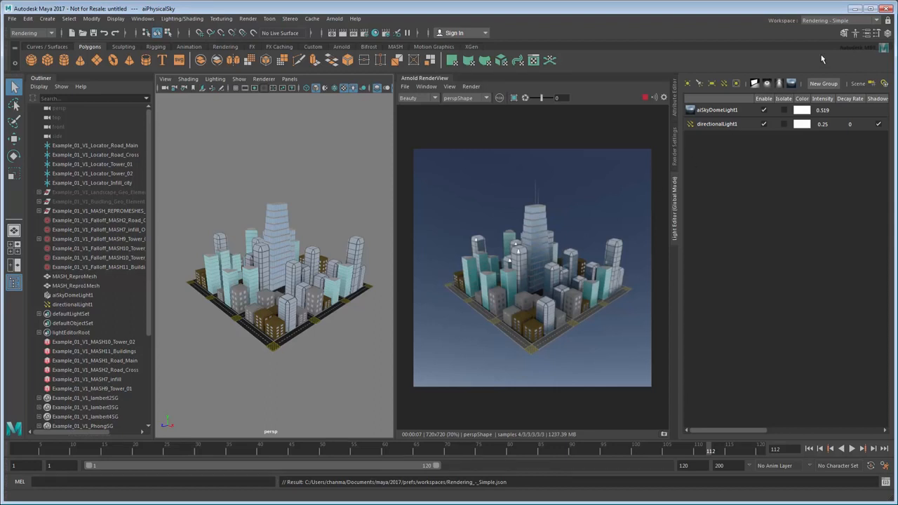
{"action": "left_click", "coordinate": [876, 21]}
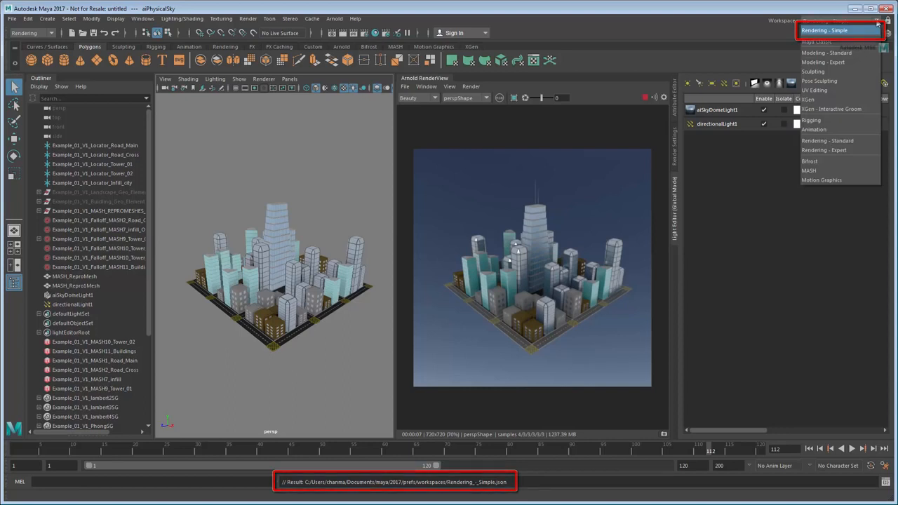
{"action": "left_click", "coordinate": [876, 22]}
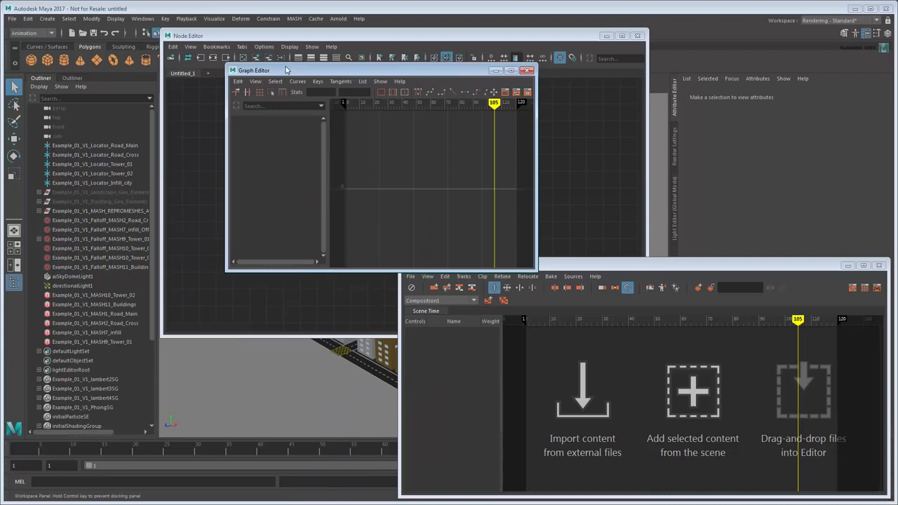
Dock the Graph Editor and Time Editor side by side above the Node Editor in one floating window
{"action": "left_click_drag", "start_coordinate": [285, 70], "coordinate": [387, 131]}
{"action": "left_click_drag", "start_coordinate": [683, 266], "coordinate": [454, 159]}
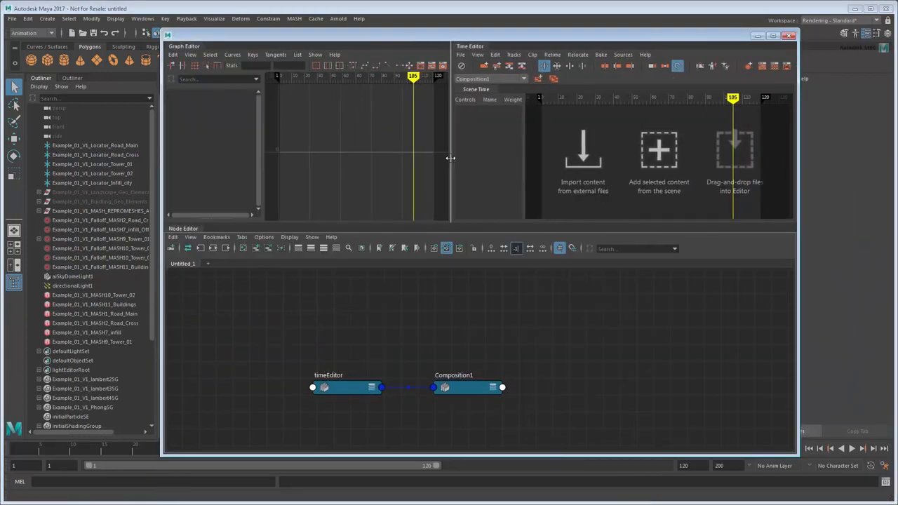